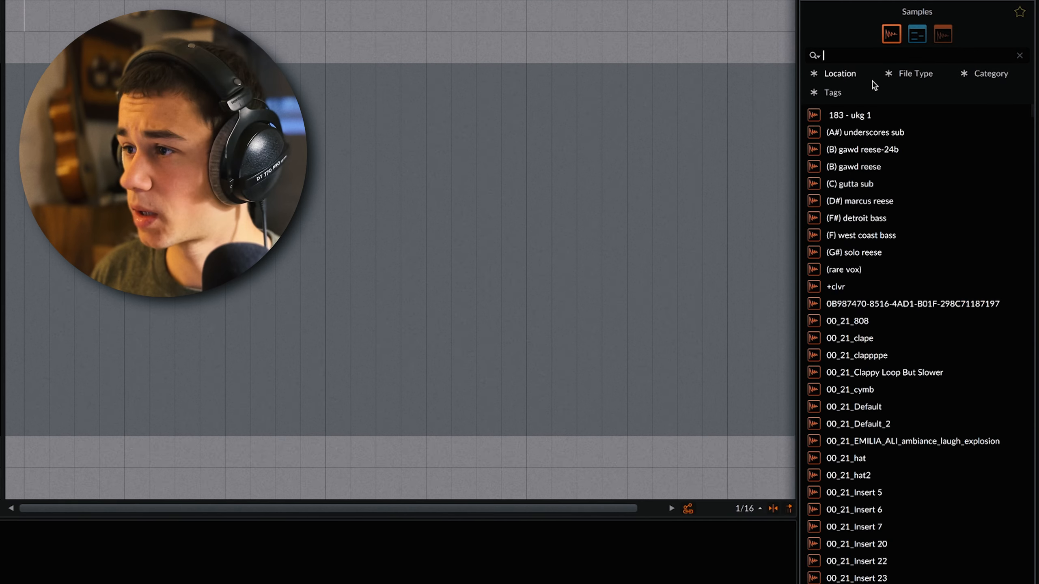
Search the samples for "kick mm ap", preview Kick 37 and lay it out on every beat of bars 1 to 4
text(ick mm ap)
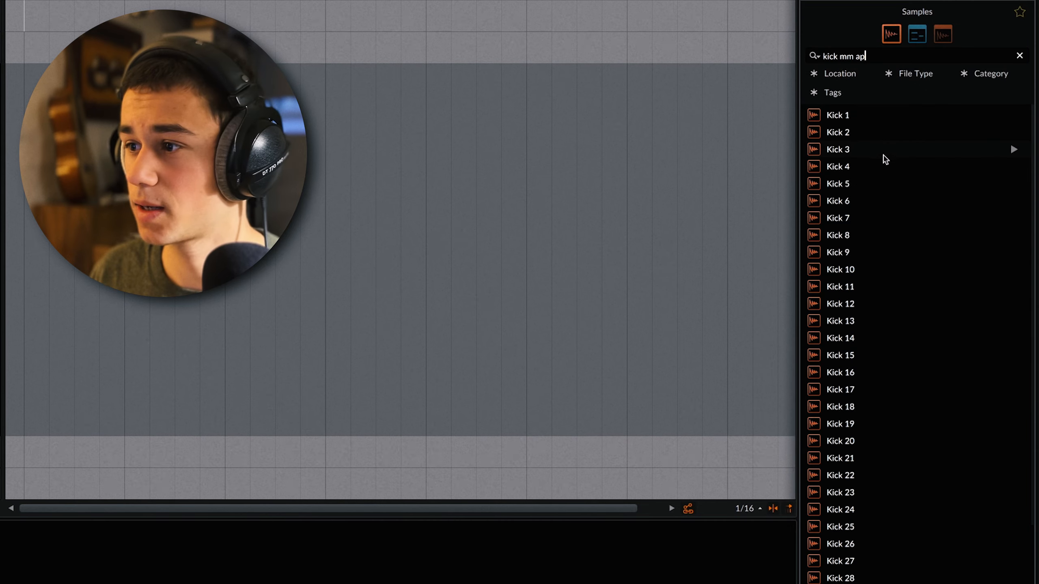
click(1015, 409)
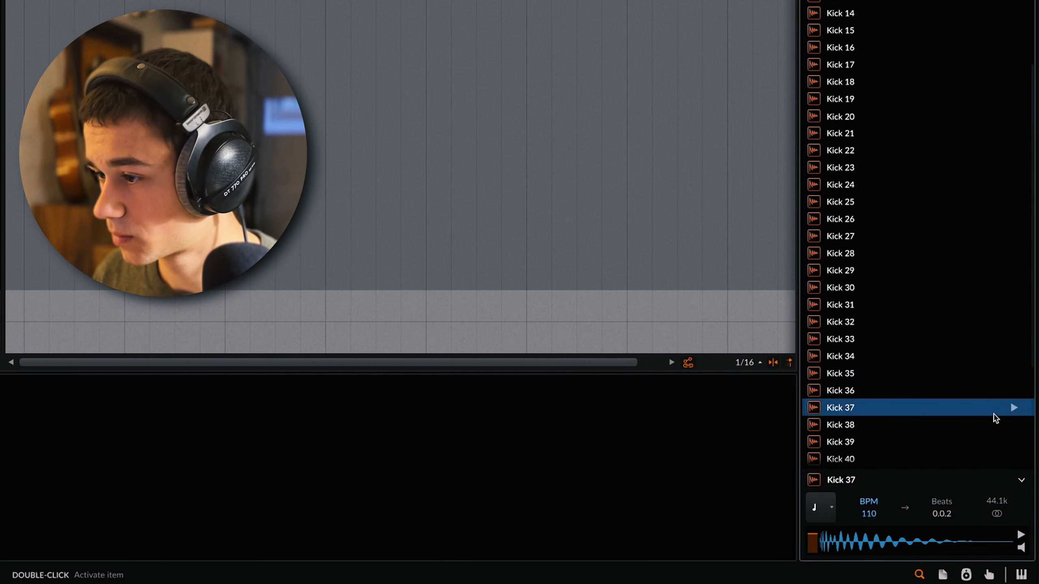
click(1015, 410)
drag(841, 408, 405, 84)
scroll(424, 87, down, 3)
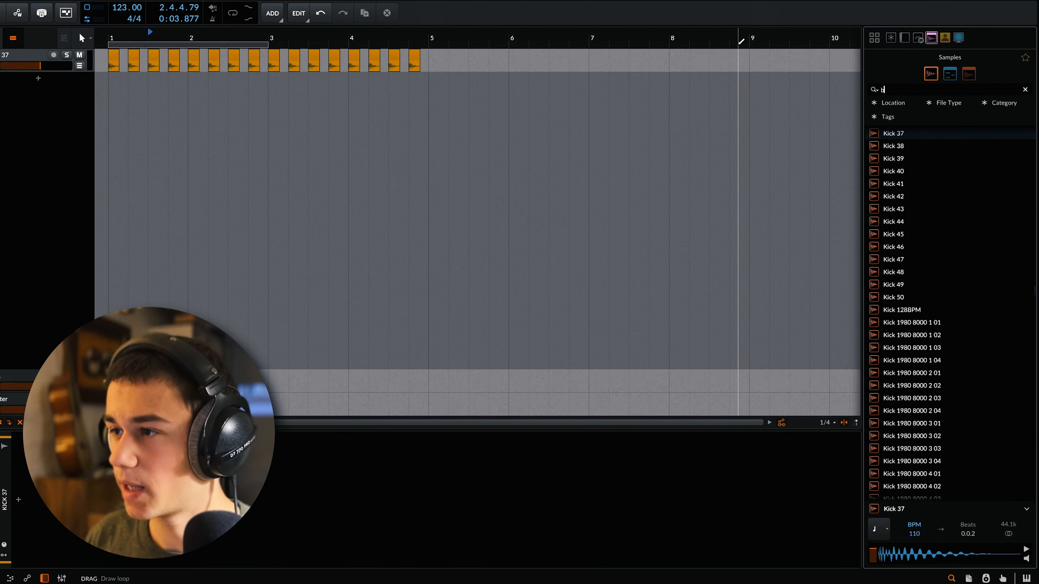
Search the samples for "break", preview DNB_BREAK_18 and place it on a new track at bar 1 beneath the kick
text(break)
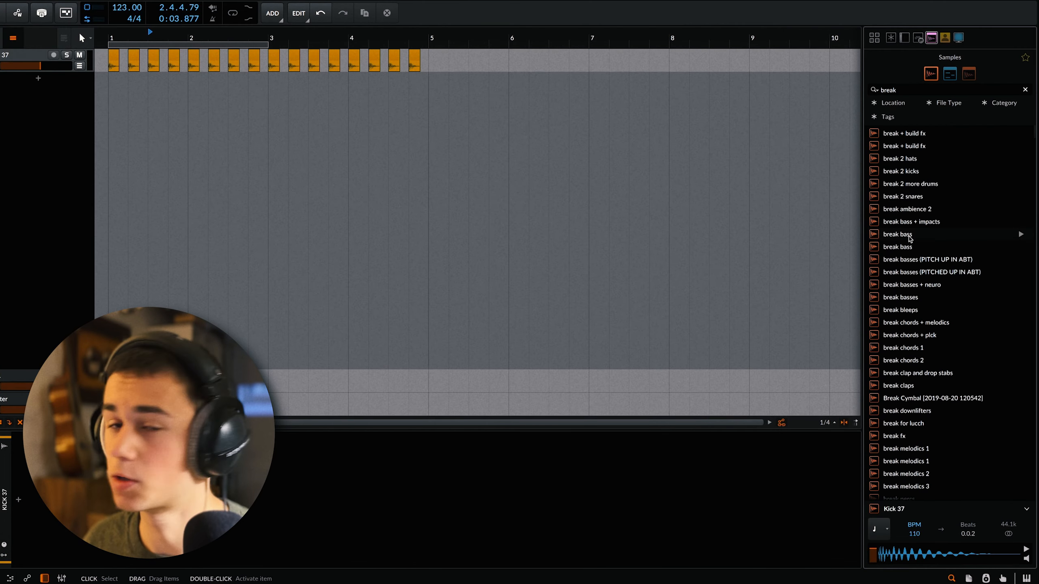
scroll(917, 239, down, 4)
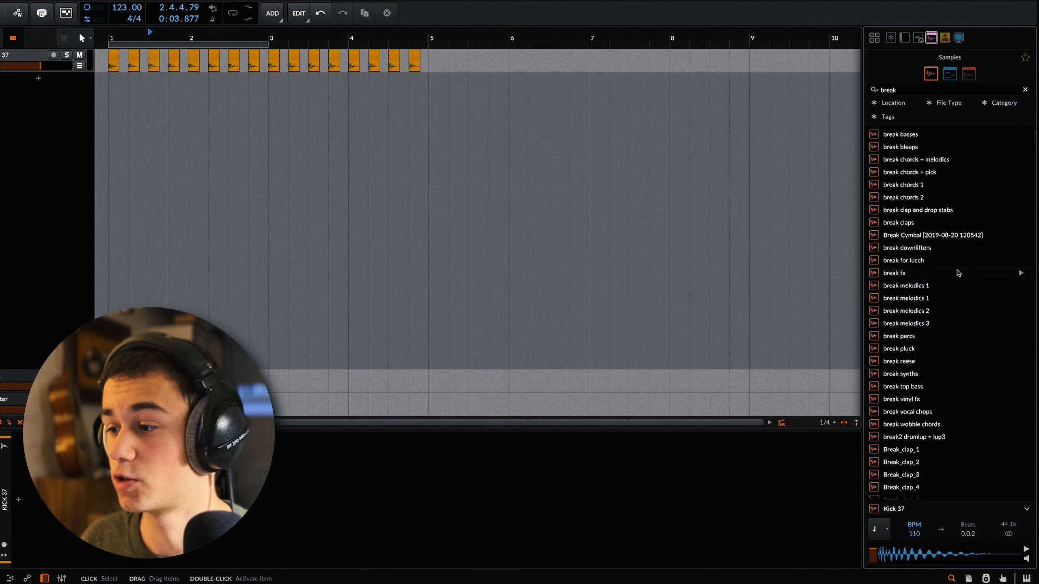
scroll(918, 242, down, 15)
click(1022, 191)
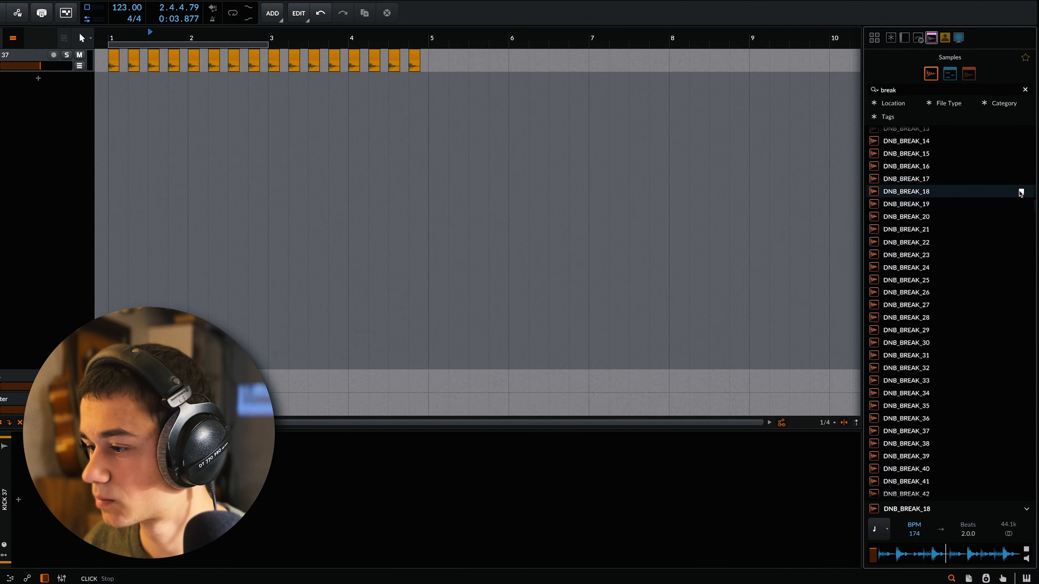
click(917, 186)
drag(917, 189, 135, 84)
Preview DNB_BREAK_60 and add it on a new track at bar 1 below the first break
scroll(941, 286, down, 10)
click(1022, 322)
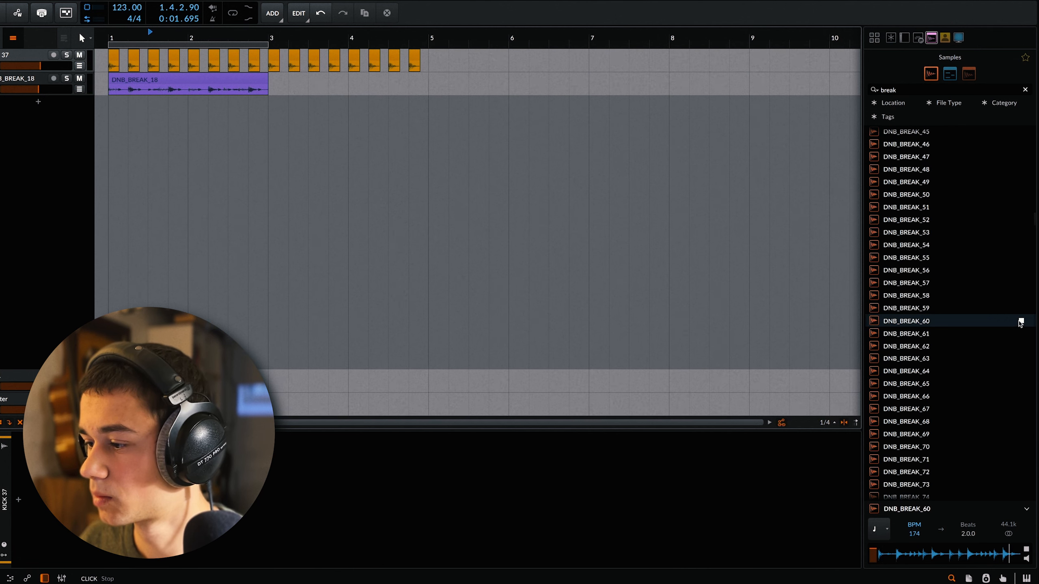
drag(1002, 323, 129, 121)
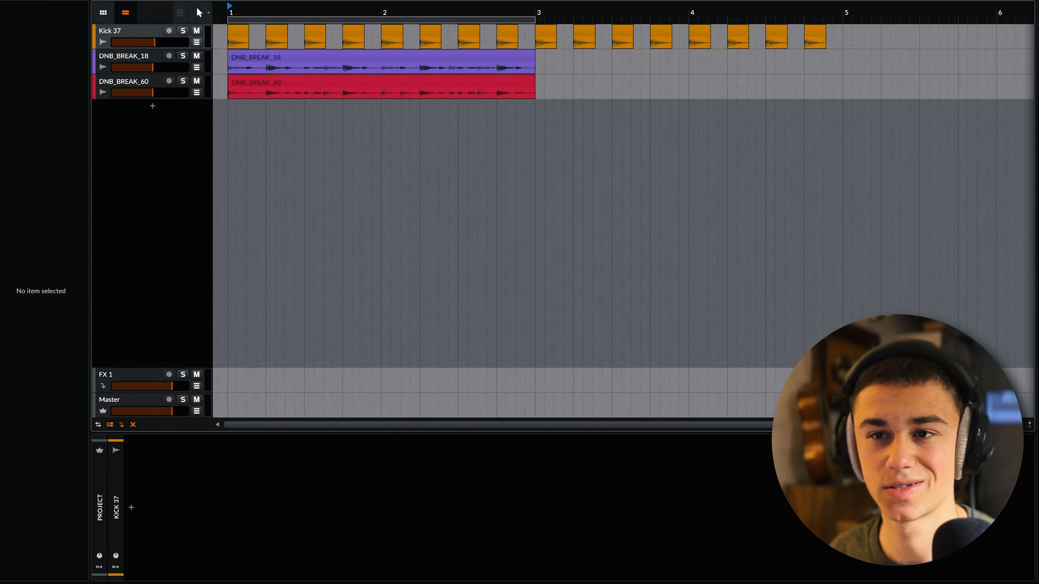
Group the two break tracks and add kHs Distortion to the group in Overdrive mode with +7.52 dB drive
key(space)
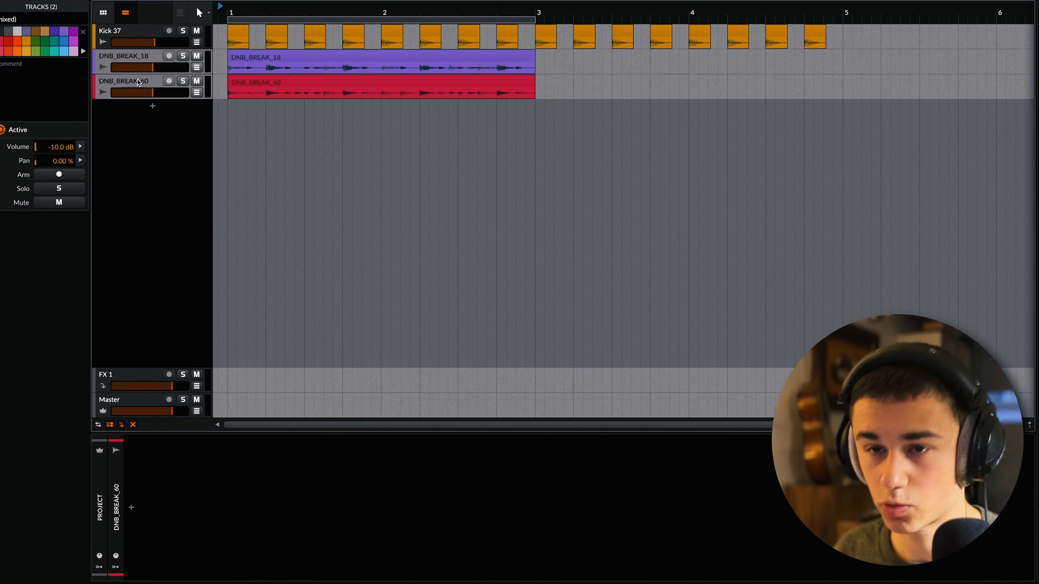
key(ctrl+g)
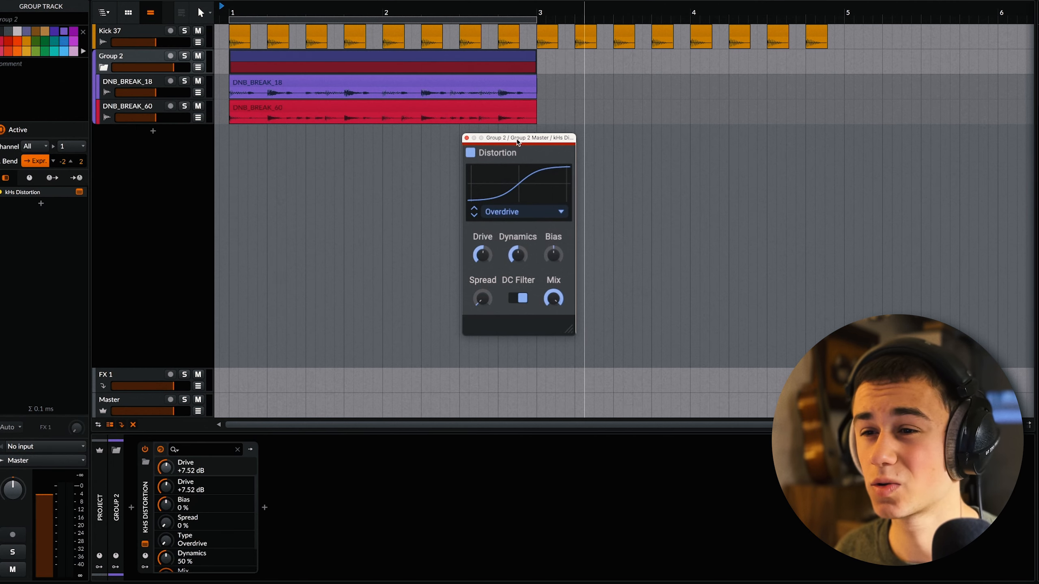
drag(517, 142, 515, 141)
key(space)
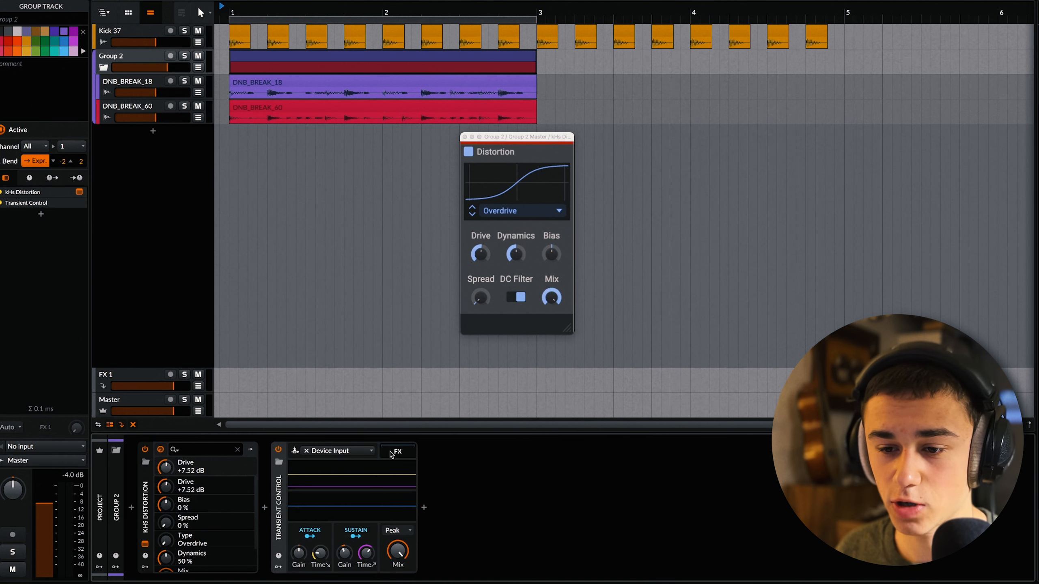
Add Transient Control and an Elysee Montmartre Convolution reverb to the break group, adjusting the sustain gain and reverb mix during playback
drag(341, 558, 341, 557)
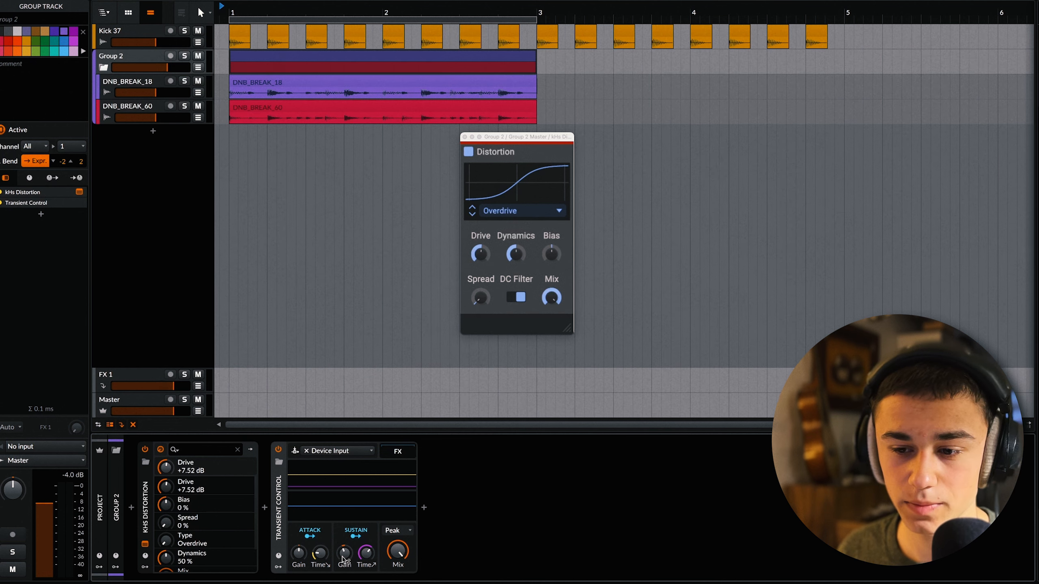
key(space)
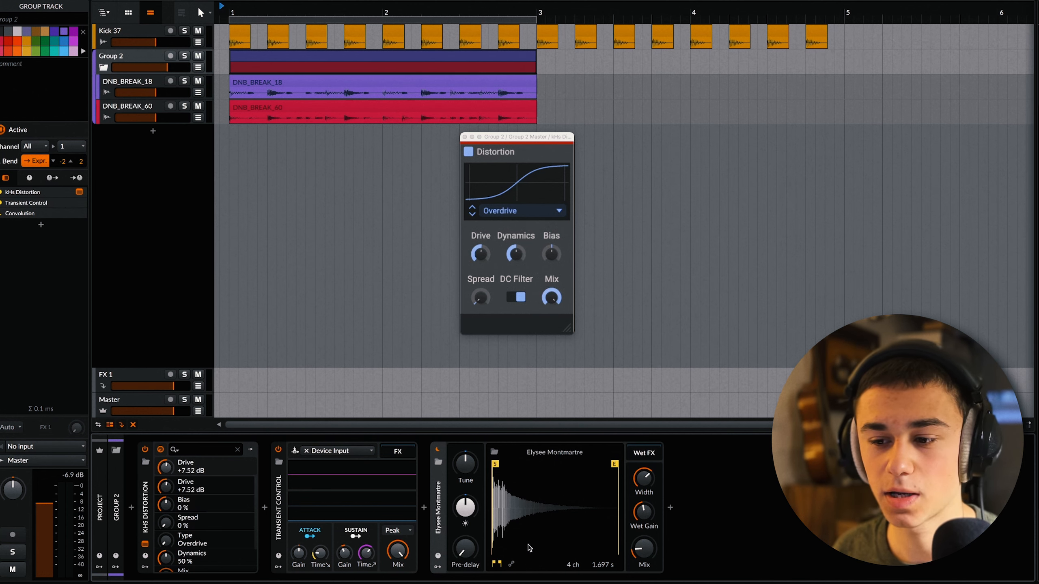
key(space)
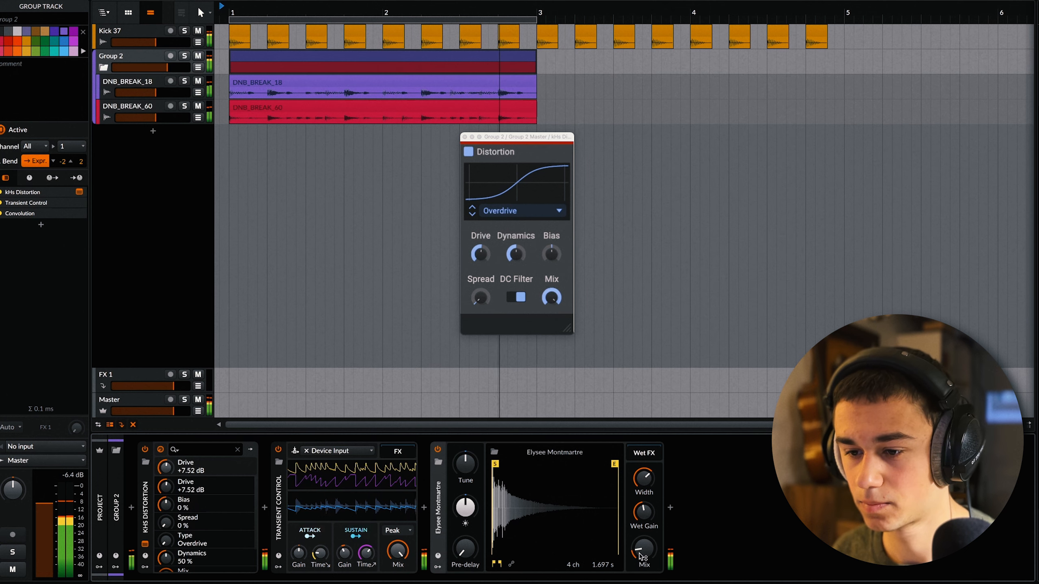
key(space)
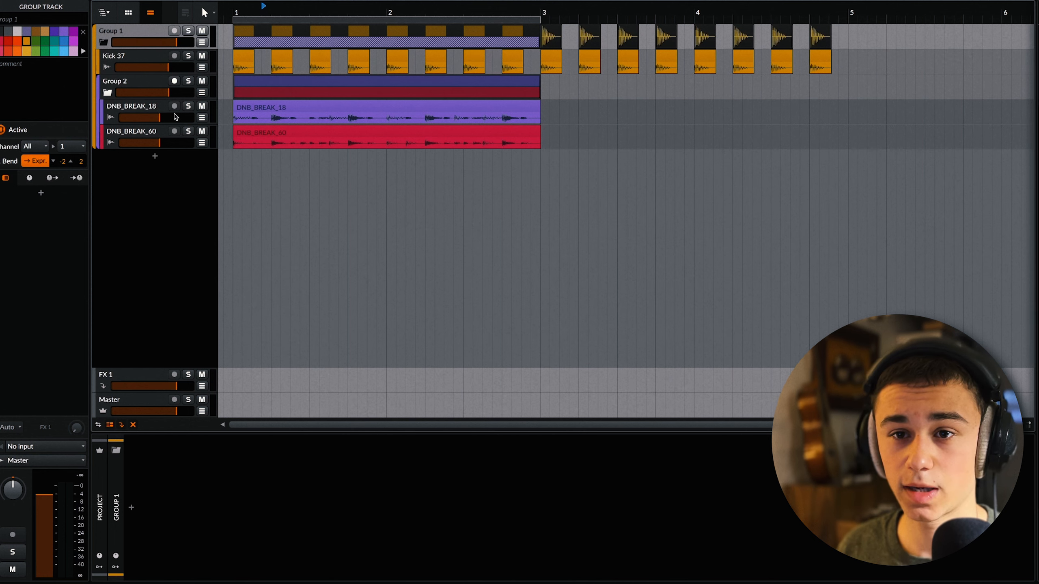
Add GClip to the overall drum group with 6.6 dB gain and lower the group track's volume
click(41, 194)
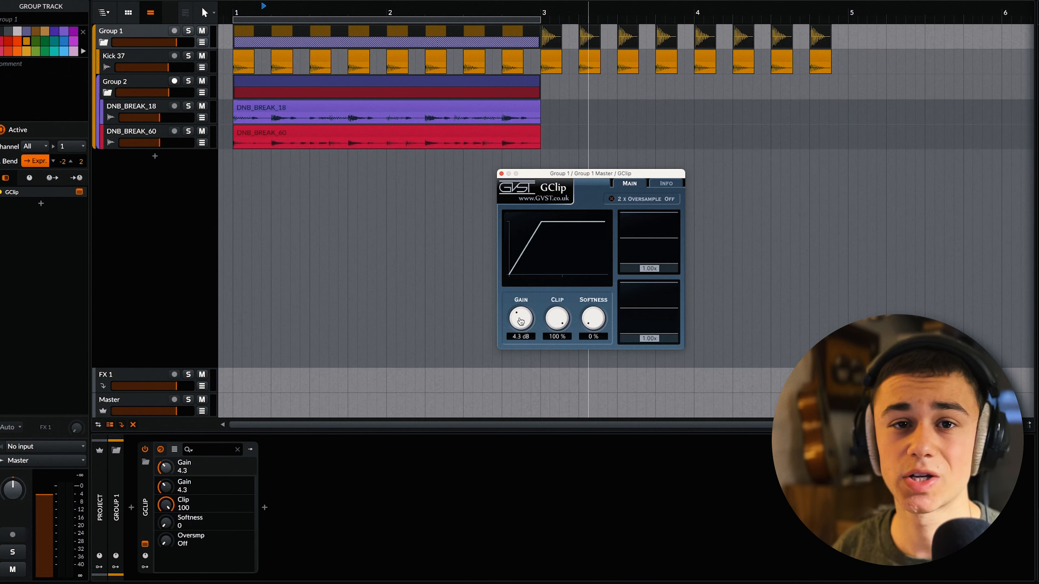
drag(520, 320, 520, 316)
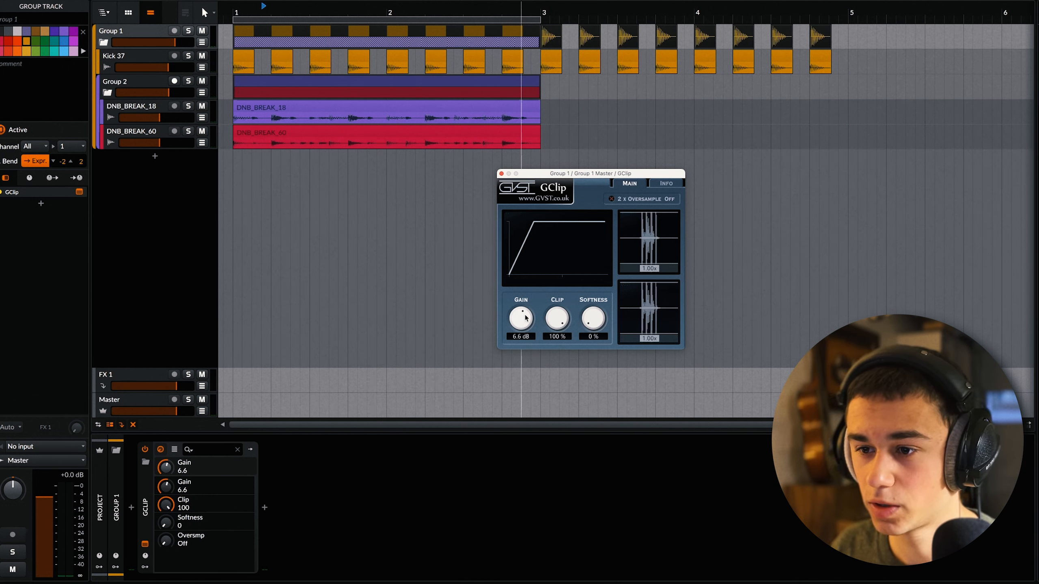
drag(190, 40, 189, 40)
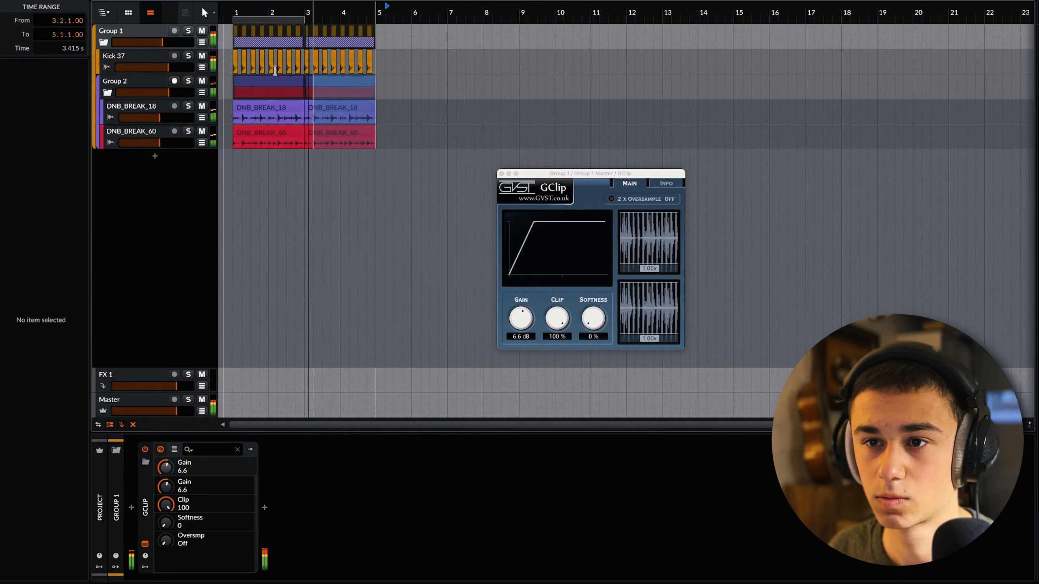
Duplicate the four-bar drum section so the kick and break clips fill bars 1 to 8
drag(275, 70, 234, 63)
key(super+d)
drag(591, 95, 581, 98)
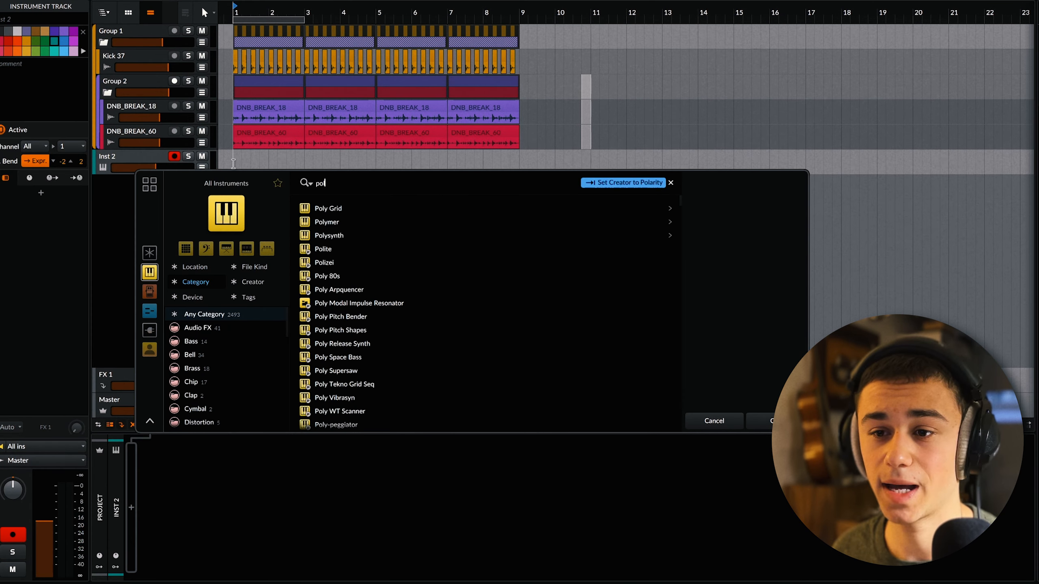
Load Polysynth onto the new instrument track and adjust its modulation setup
key(Down)
key(Down)
key(Down)
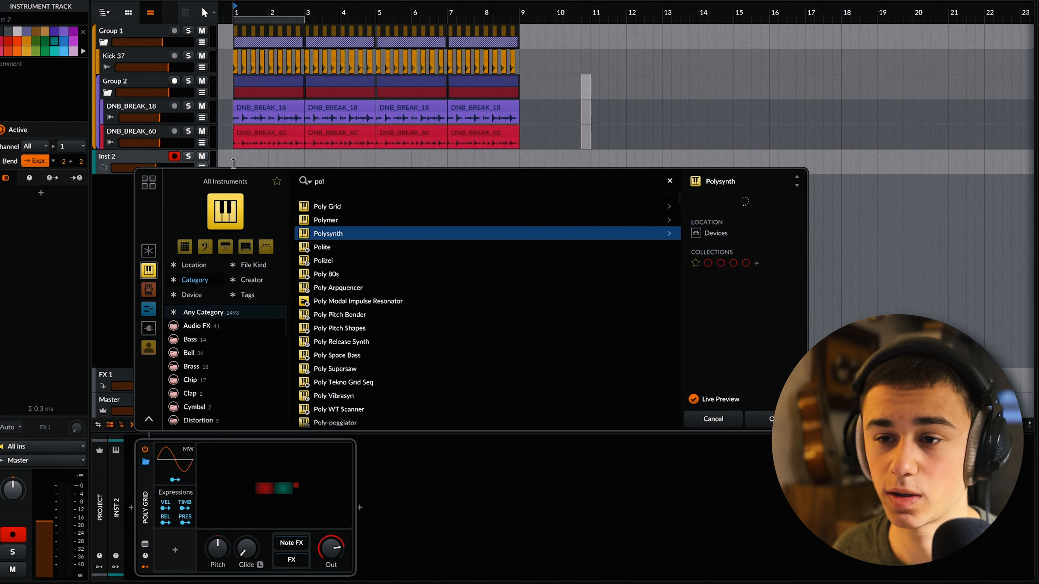
key(Return)
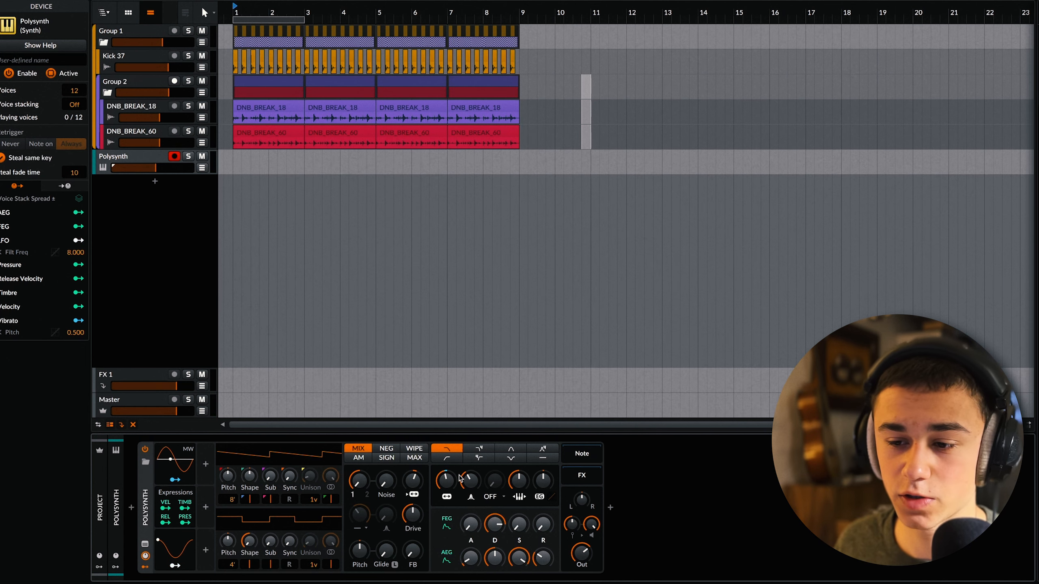
click(193, 553)
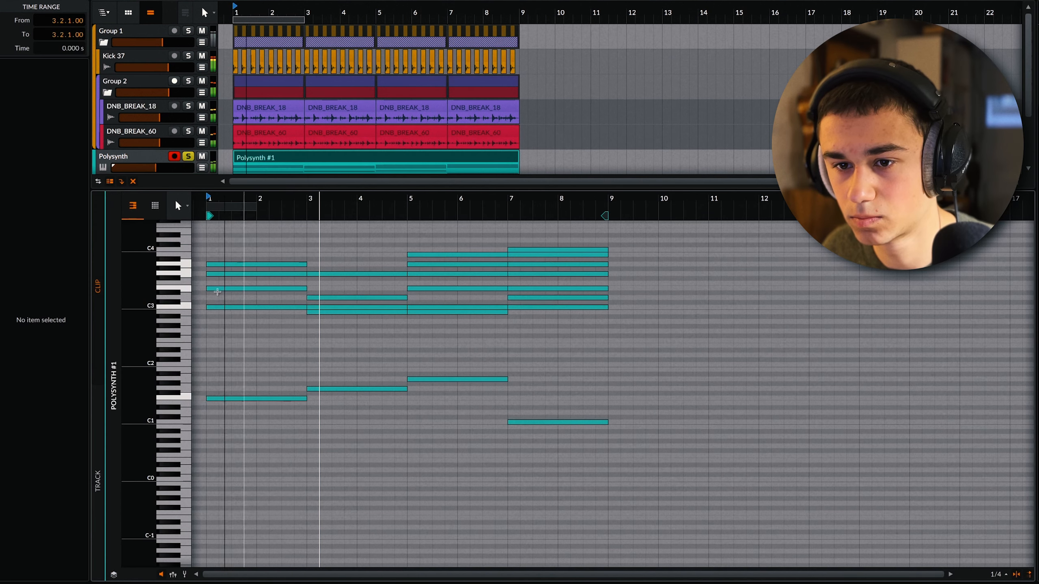
Examine the individual chord notes in the Polysynth clip while it plays
scroll(199, 290, up, 4)
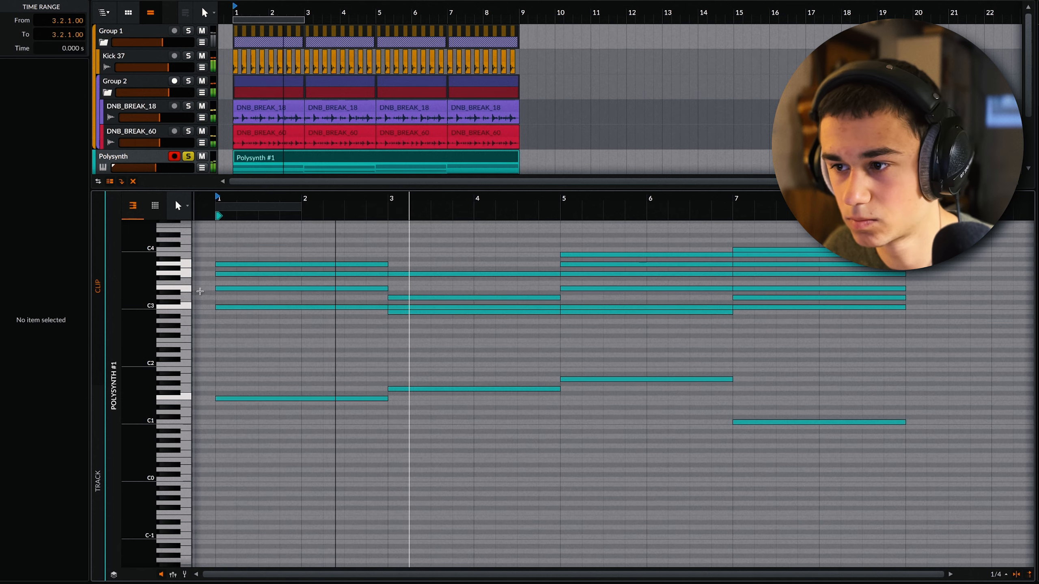
scroll(199, 290, up, 1)
scroll(326, 321, up, 4)
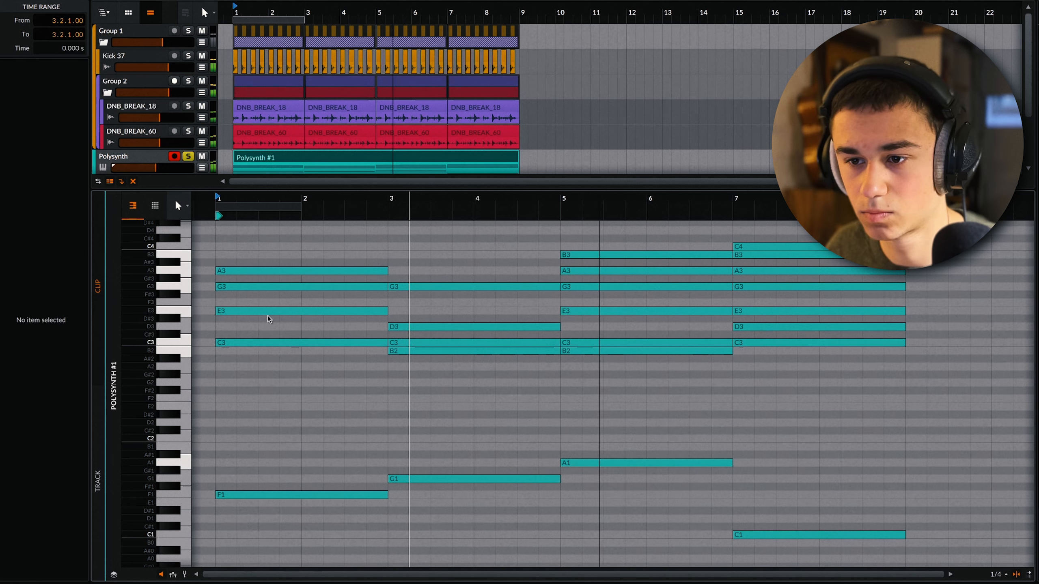
click(266, 359)
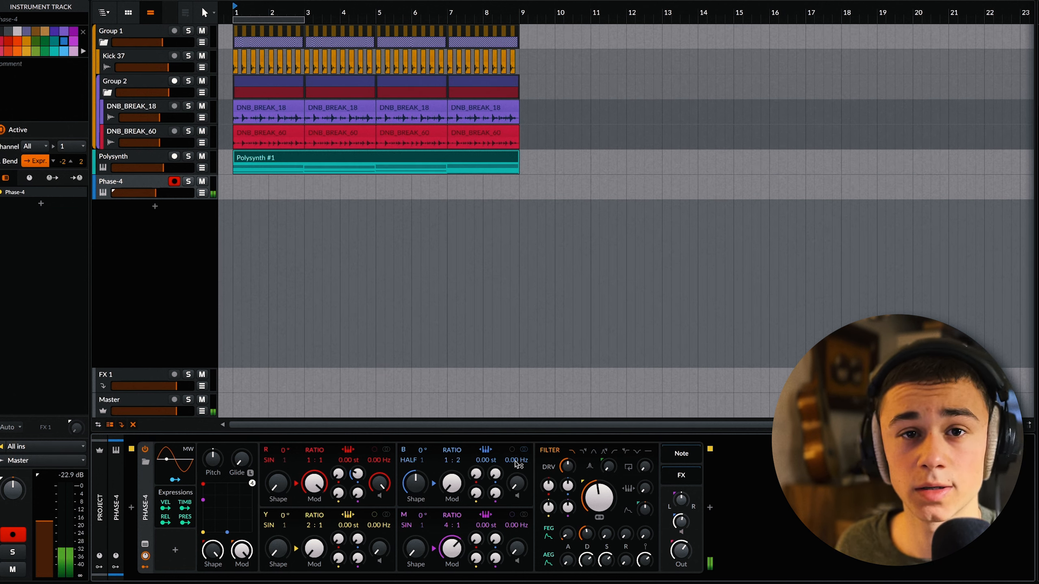
Detune Phase-4's blue B oscillator by 0.41 Hz and adjust the filter cutoff
drag(516, 464, 516, 462)
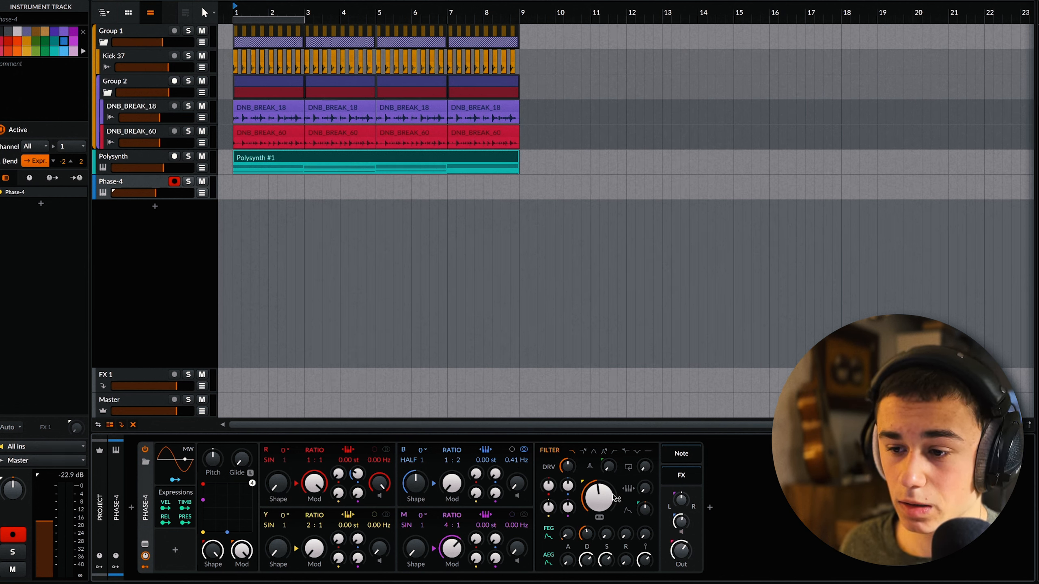
drag(616, 498, 615, 497)
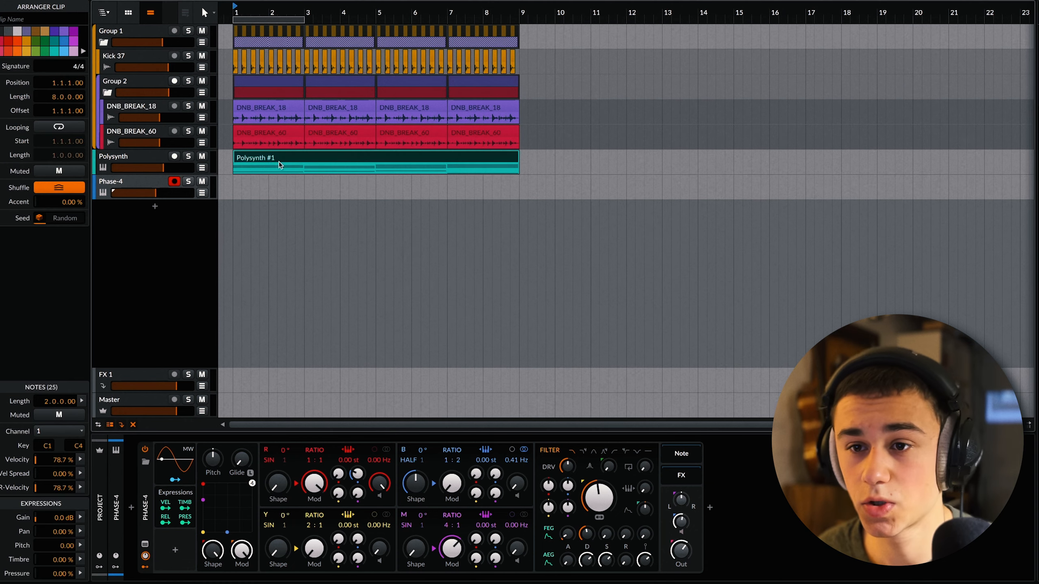
Copy the Polysynth clip onto the Phase-4 track, keeping only the bass notes F1, G1, A1 and C1
drag(280, 161, 267, 188)
double_click(267, 189)
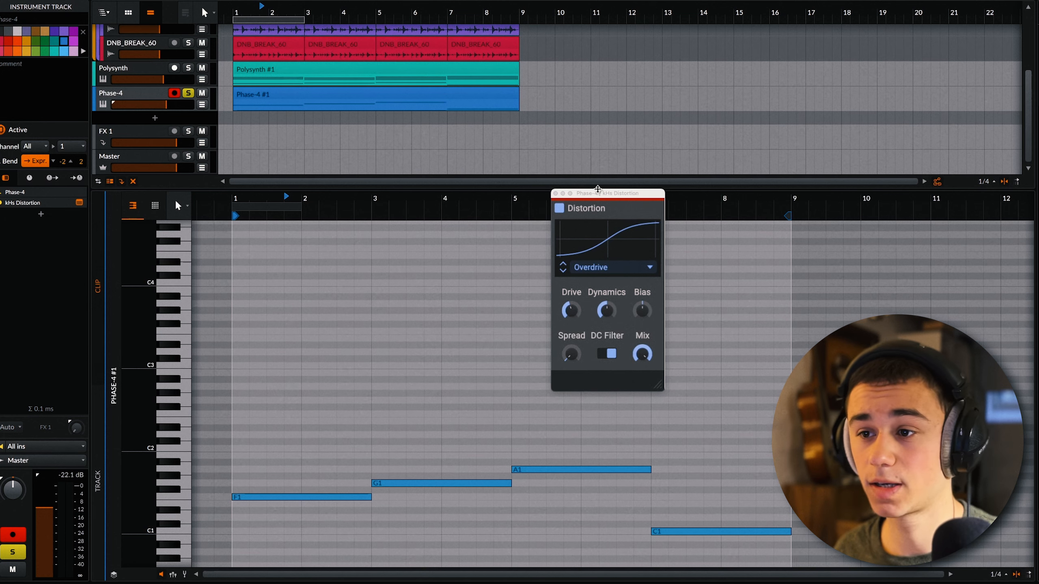
Process the Phase-4 bass with kHs Distortion at +5.41 dB drive, an EQ+ cut at 372 Hz and a 3.1 dB Bark Of Dog 2 boost
drag(598, 188, 597, 191)
key(space)
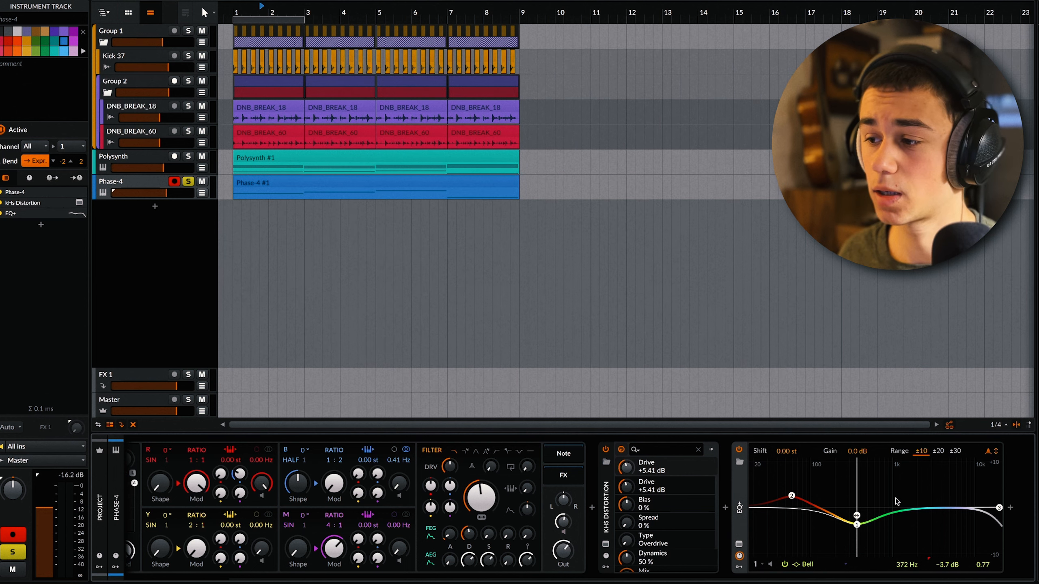
key(space)
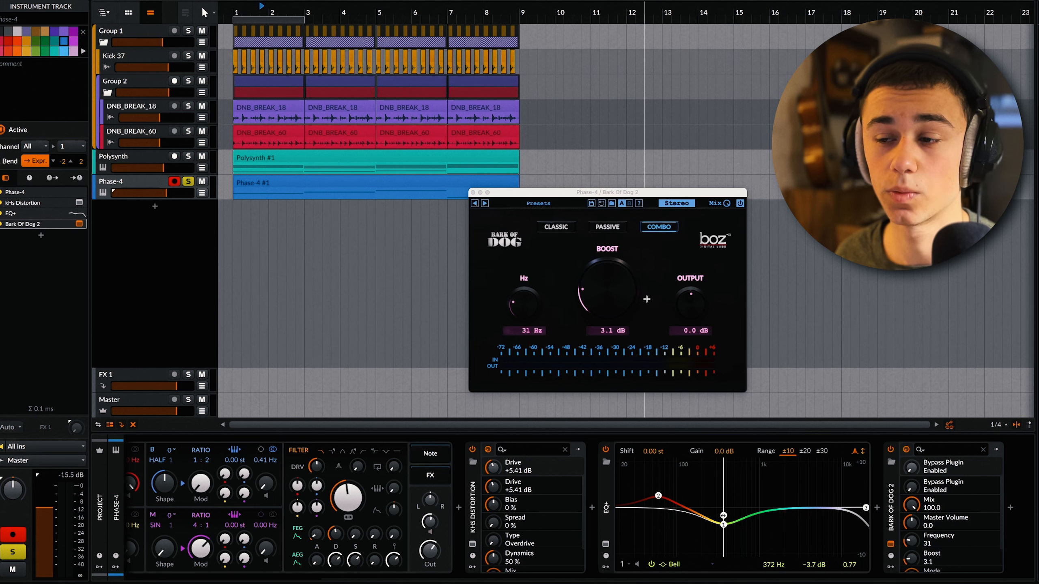
key(space)
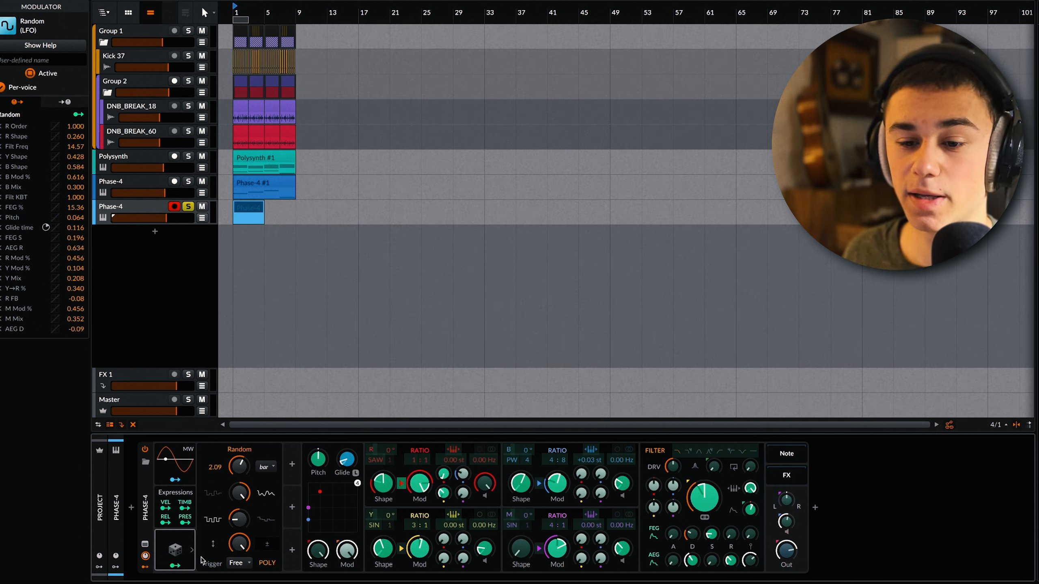
Fill an eight-bar clip on the second Phase-4 track with alternating C5 and G5 eighth notes
click(266, 211)
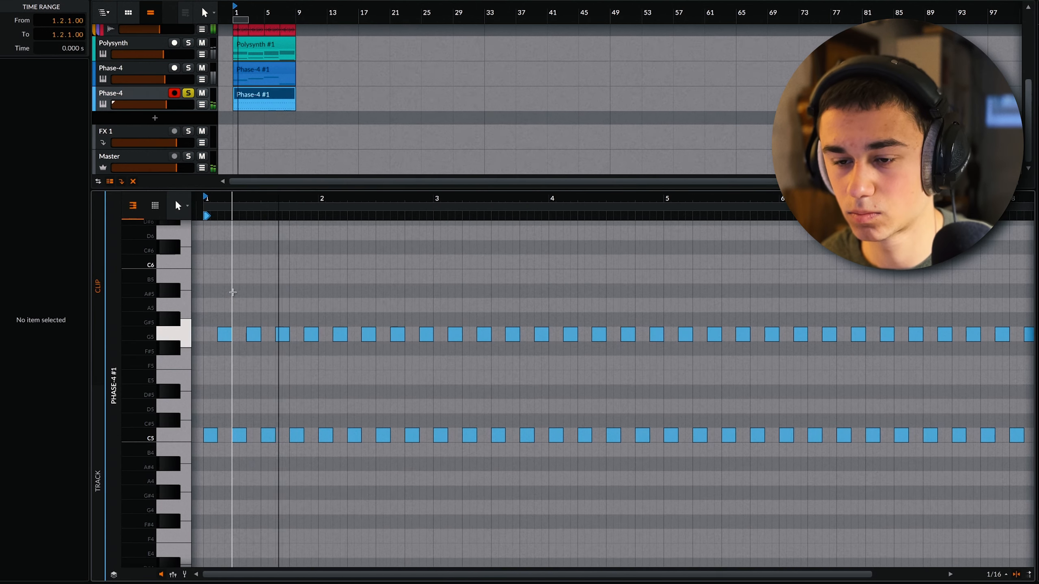
scroll(250, 297, down, 2)
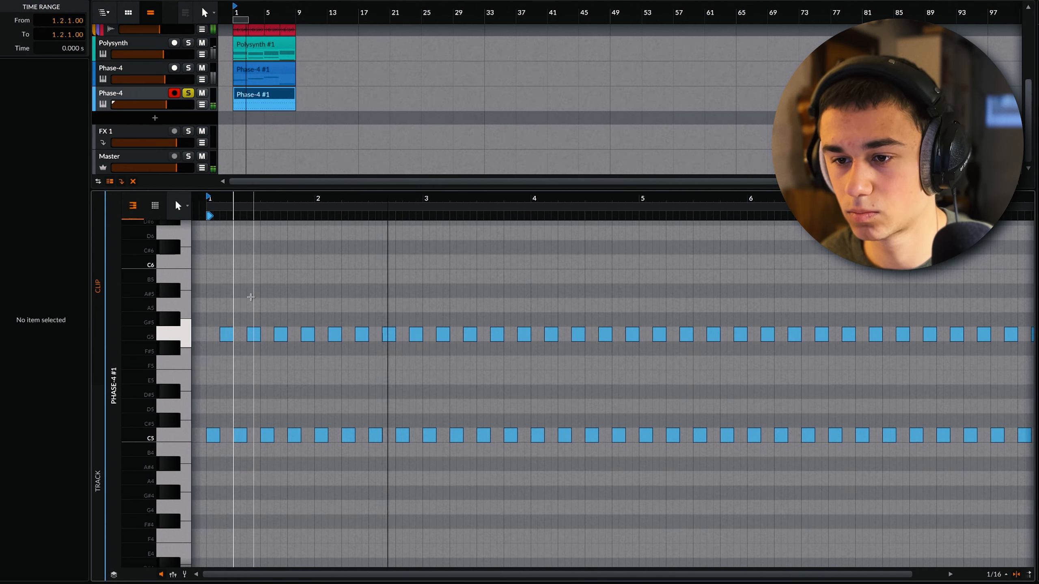
scroll(251, 297, down, 1)
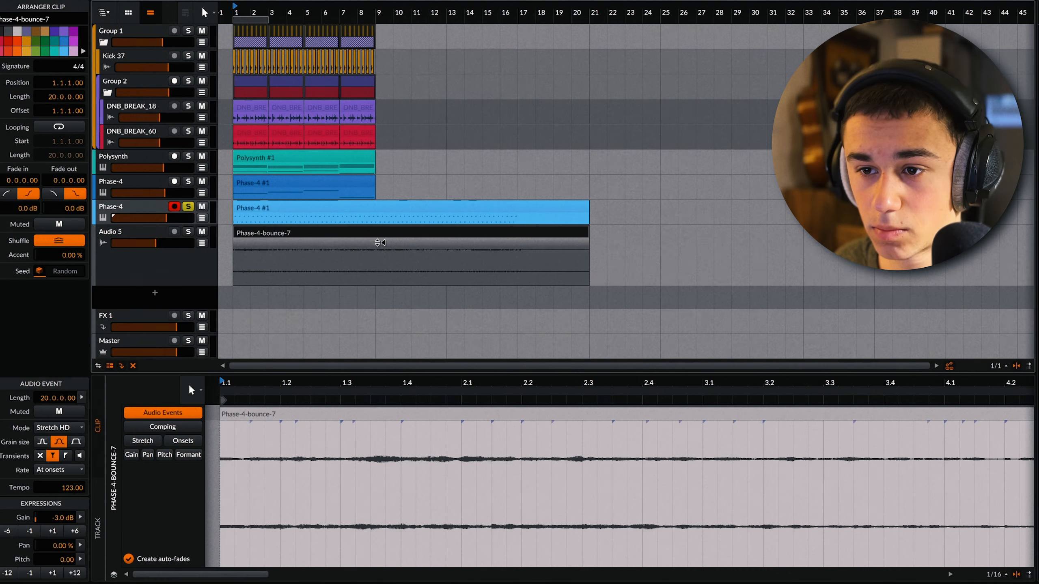
Raise the gain of the bounced Phase-4 audio clip and solo its track
drag(382, 242, 387, 222)
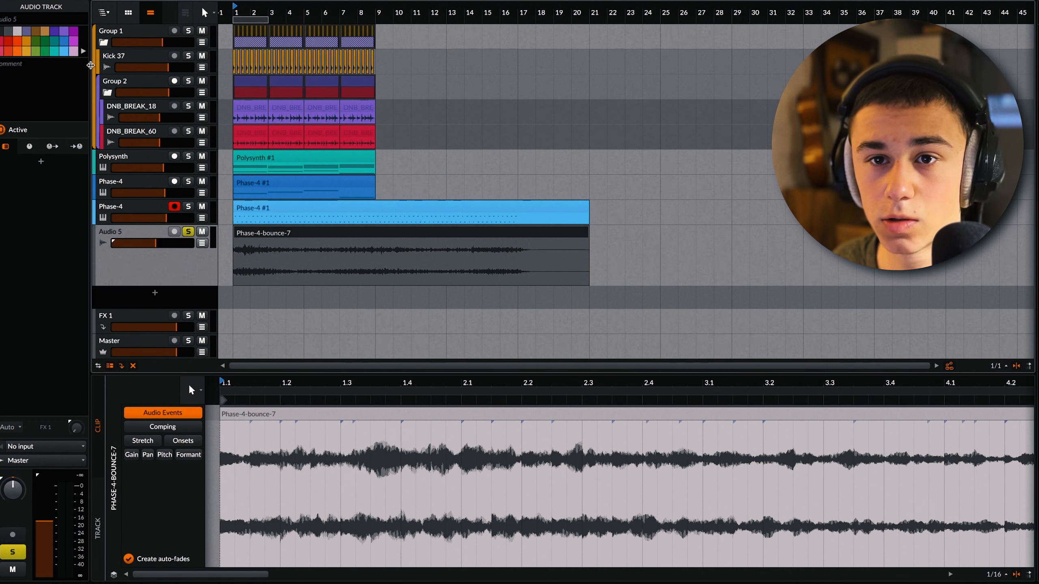
Colour the bounced Phase-4 audio track teal and turn its volume down
click(54, 51)
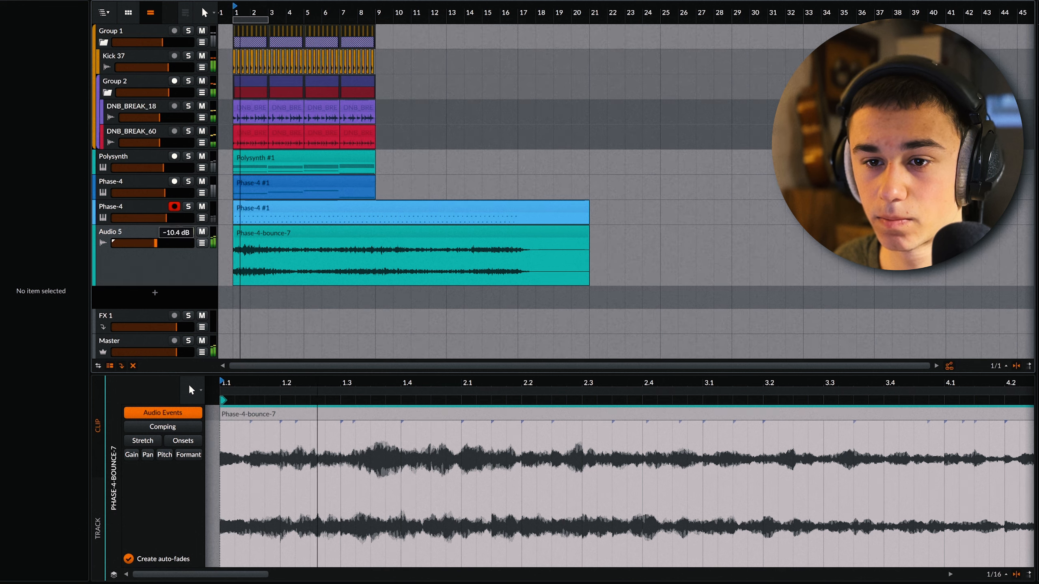
drag(156, 243, 148, 243)
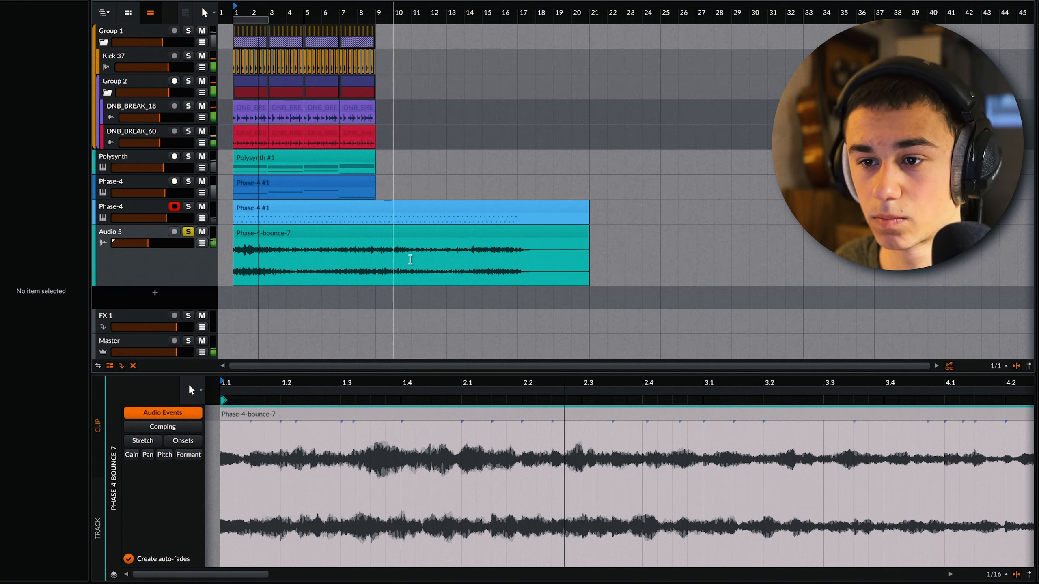
Deactivate the source Phase-4 track of the bounce and set the bounced audio track's volume to about -17.5 dB
click(165, 210)
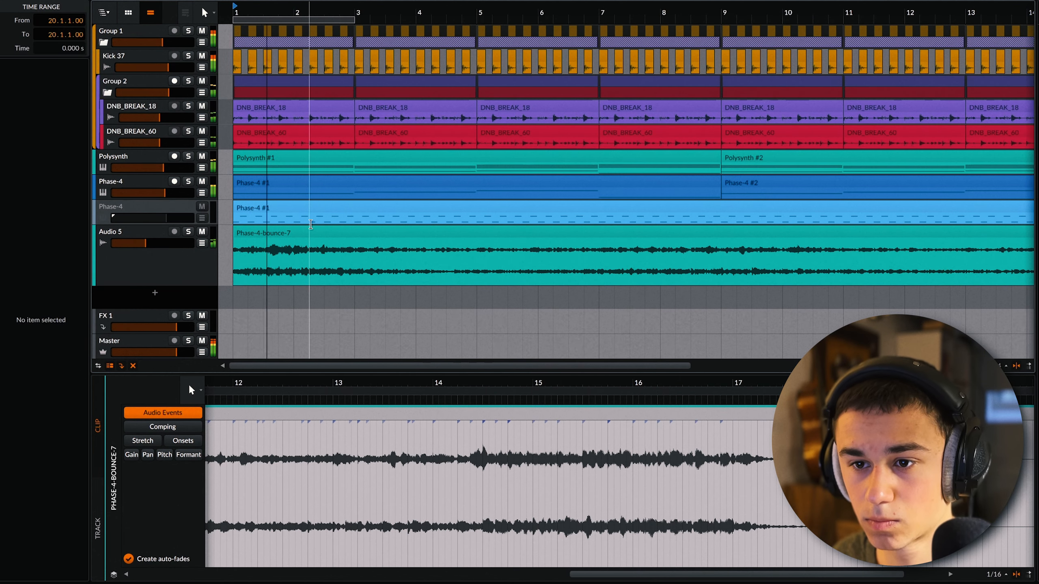
scroll(311, 225, down, 5)
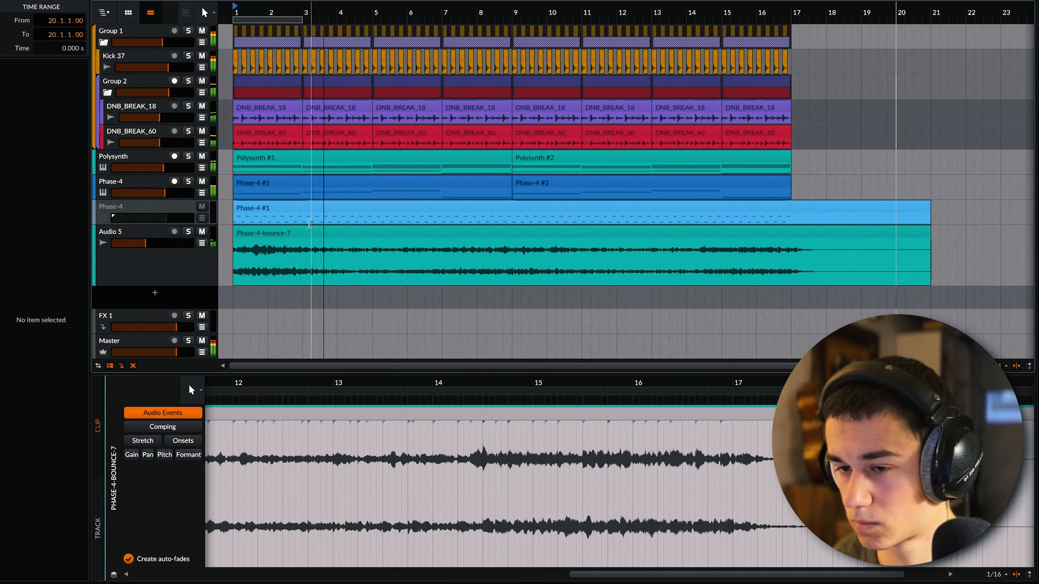
key(XF86AudioRaiseVolume)
scroll(323, 232, down, 4)
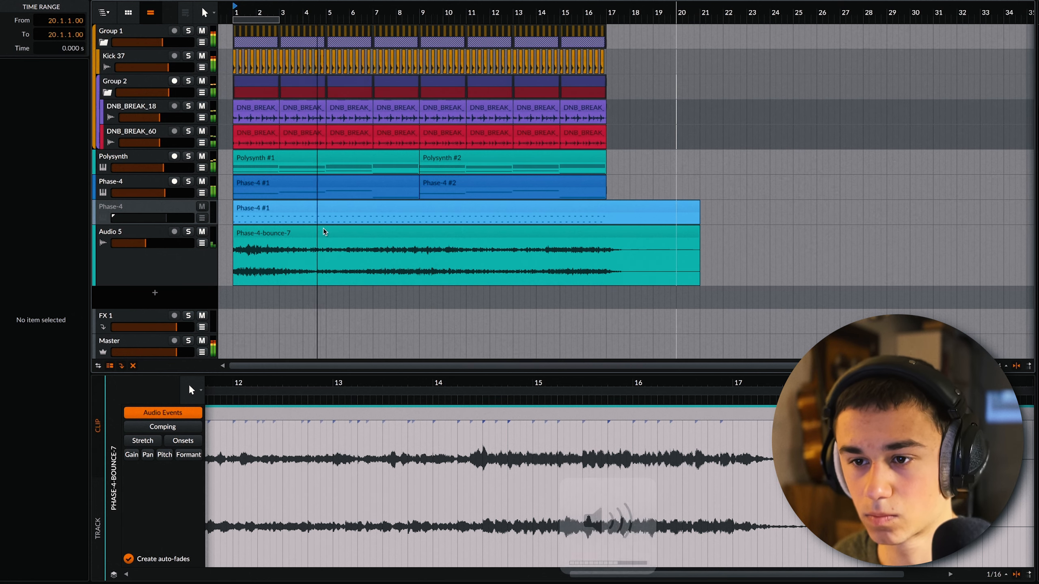
scroll(323, 231, down, 2)
scroll(366, 216, down, 2)
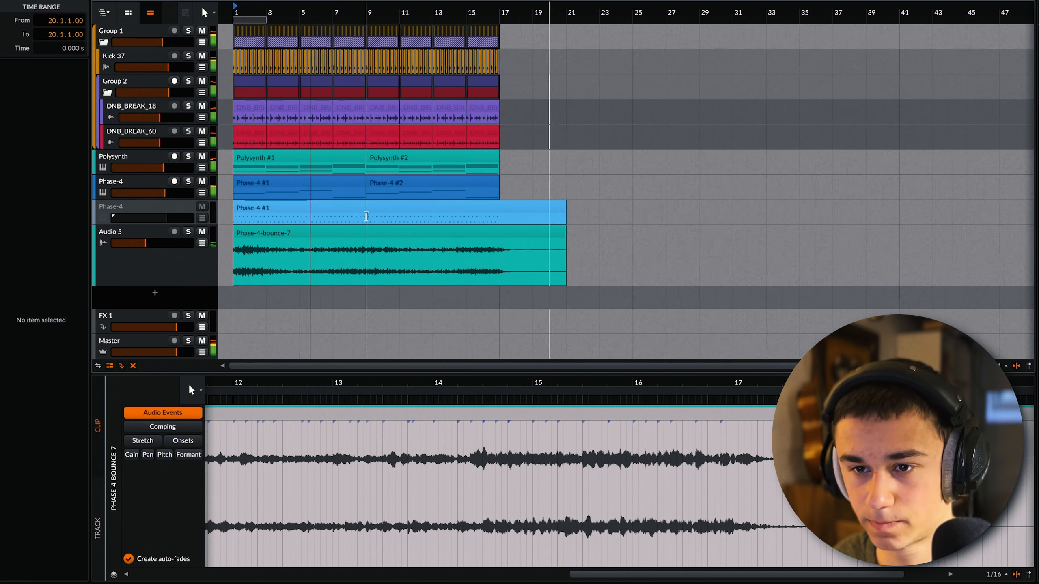
scroll(366, 216, down, 1)
click(112, 241)
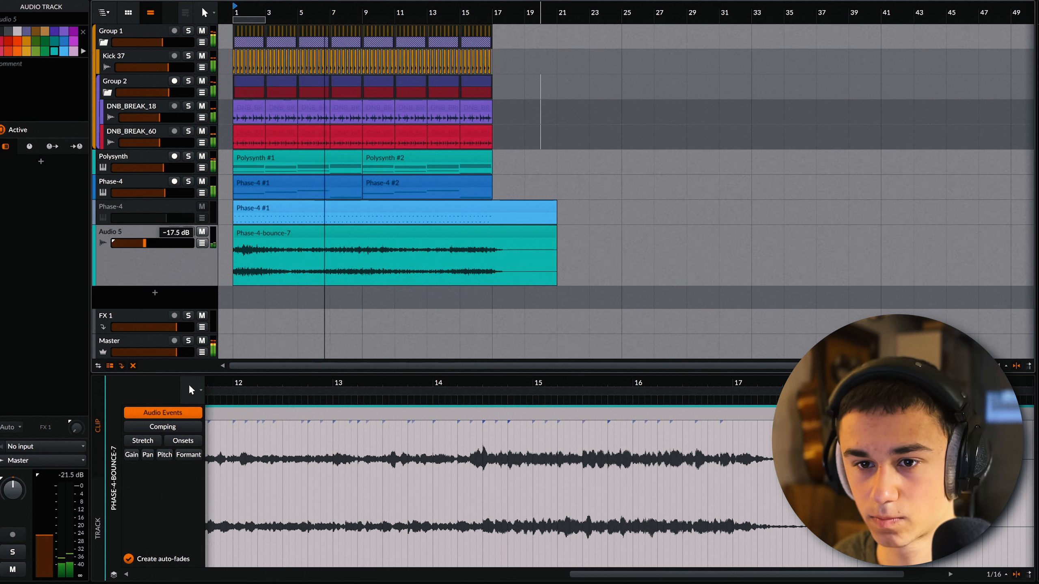
double_click(144, 243)
click(158, 255)
drag(145, 243, 145, 244)
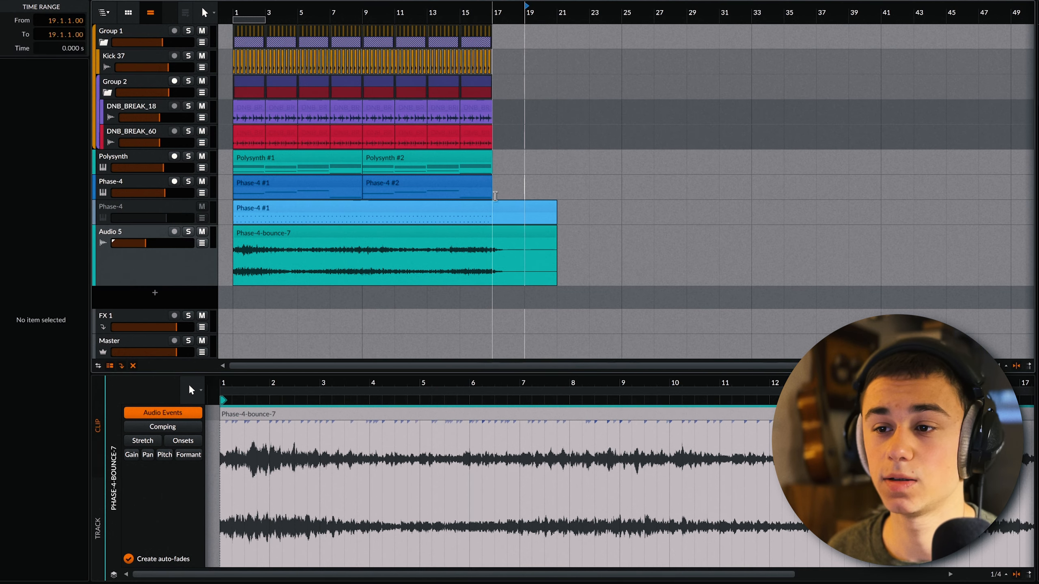
Duplicate the sixteen bars of drums, Polysynth, Phase-4 bass and bounced audio so the arrangement runs to bar 33
drag(493, 196, 235, 116)
key(ctrl+d)
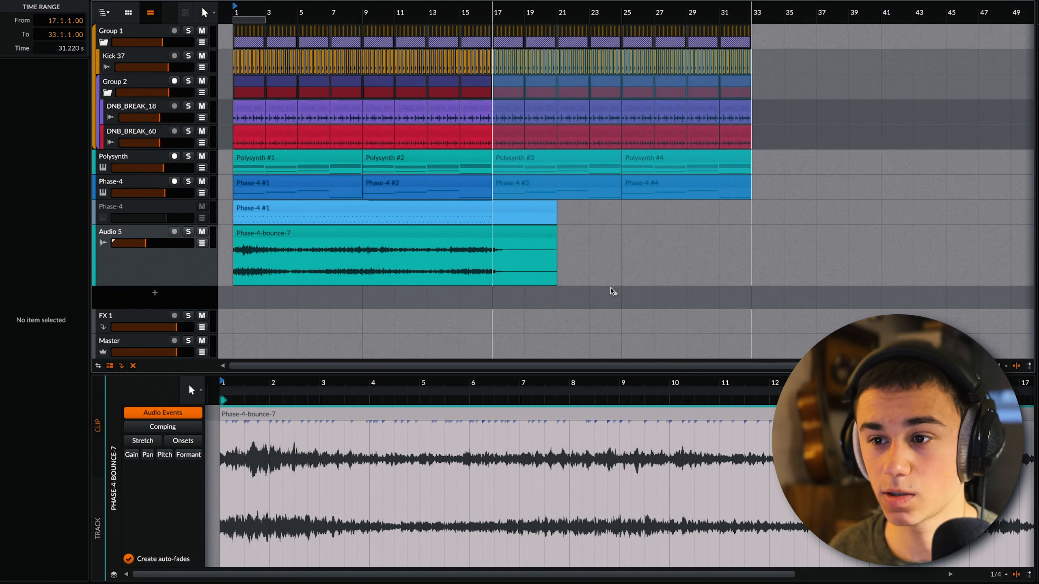
click(510, 268)
drag(493, 266, 221, 256)
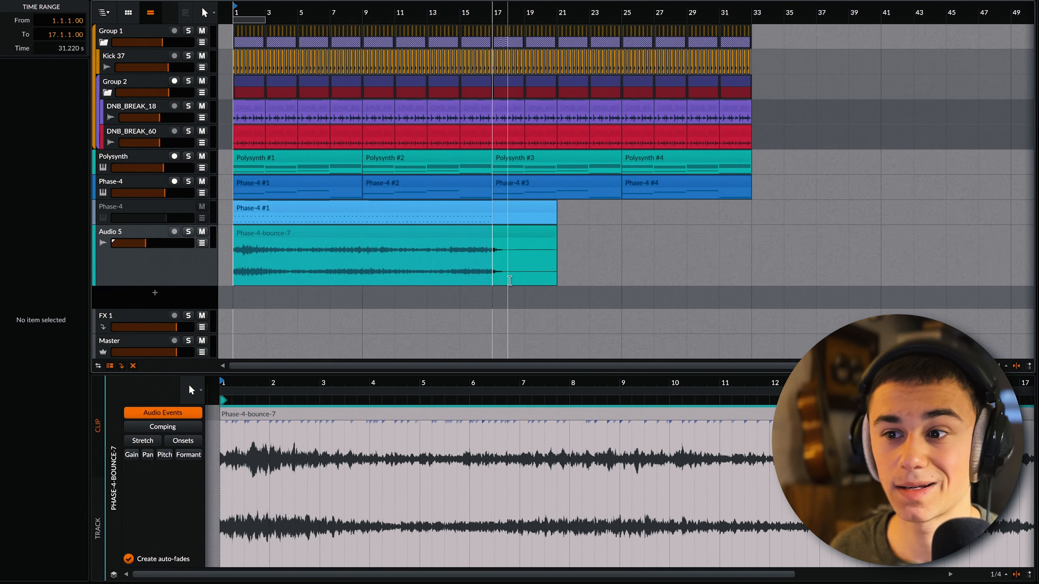
key(ctrl+d)
Add another Phase-4 track with an eight-bar melody between G3 and G5, with upward pitch slides around bars 3 and 7
double_click(204, 301)
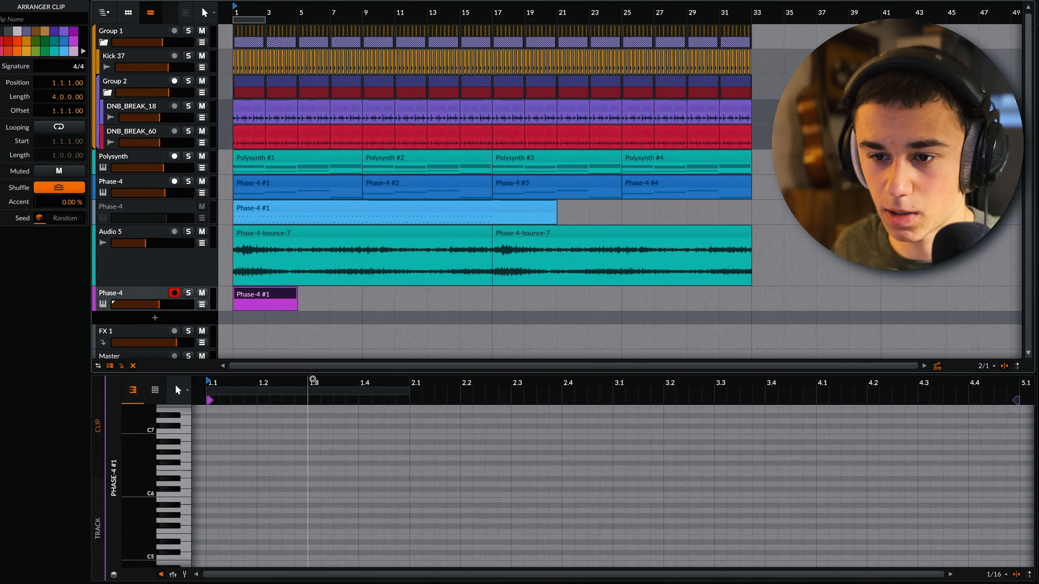
drag(311, 374, 319, 281)
scroll(387, 183, down, 3)
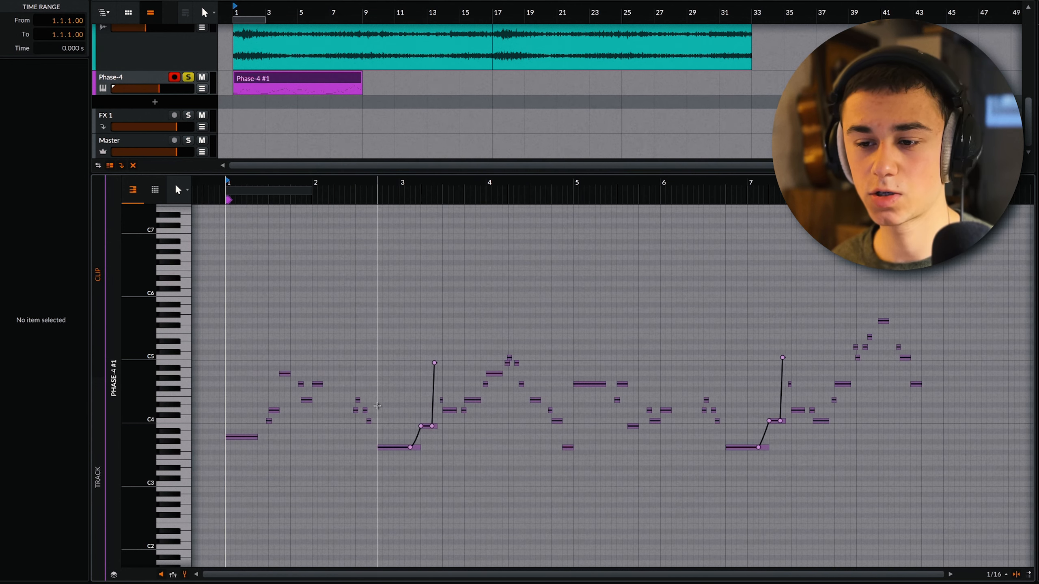
Try an upward micro-pitch bend at the end of the melody note at 3.3, and play the slide from 2.4
scroll(419, 368, up, 2)
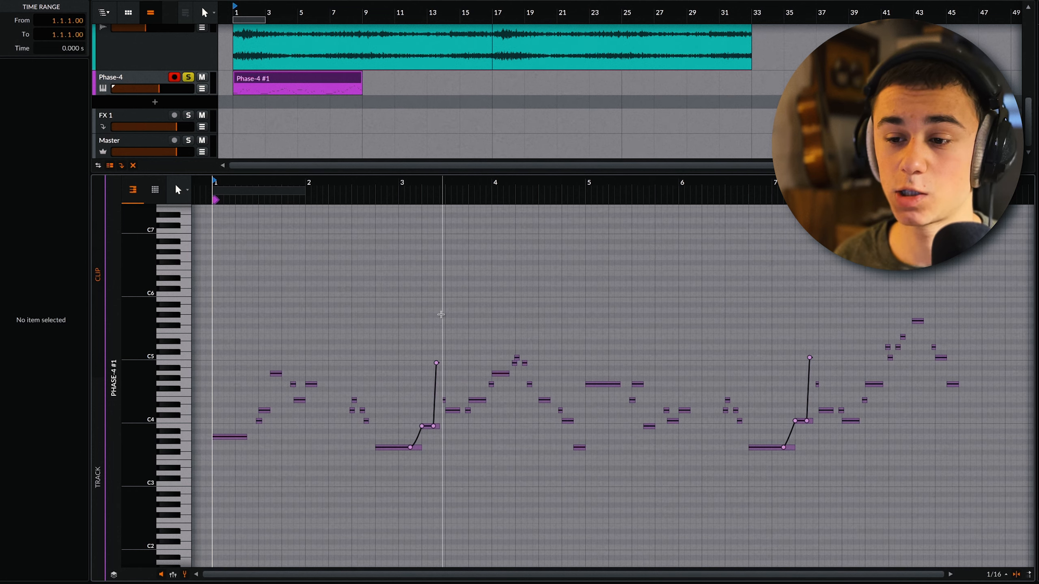
scroll(395, 344, up, 5)
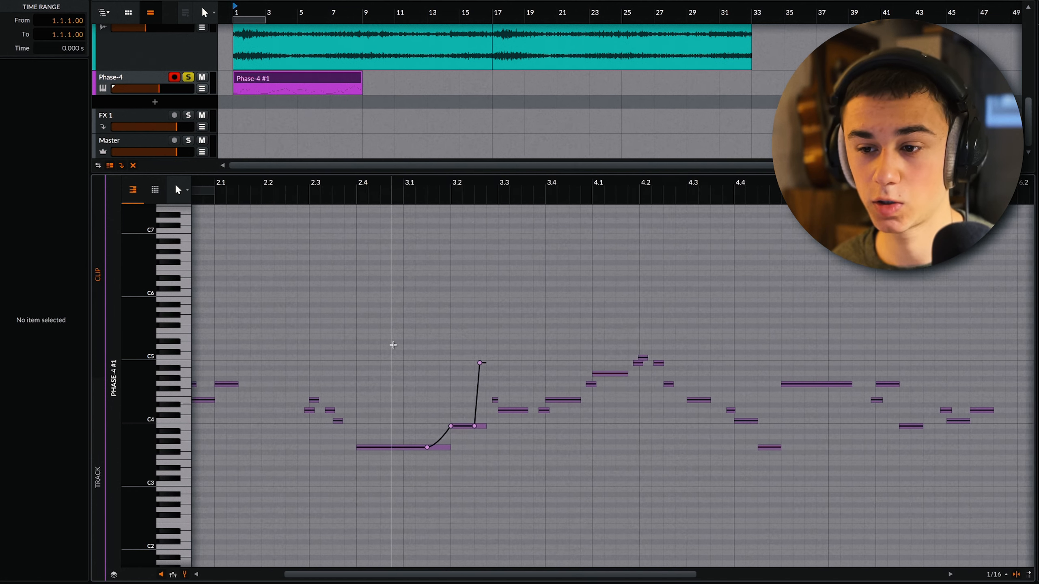
scroll(393, 345, down, 5)
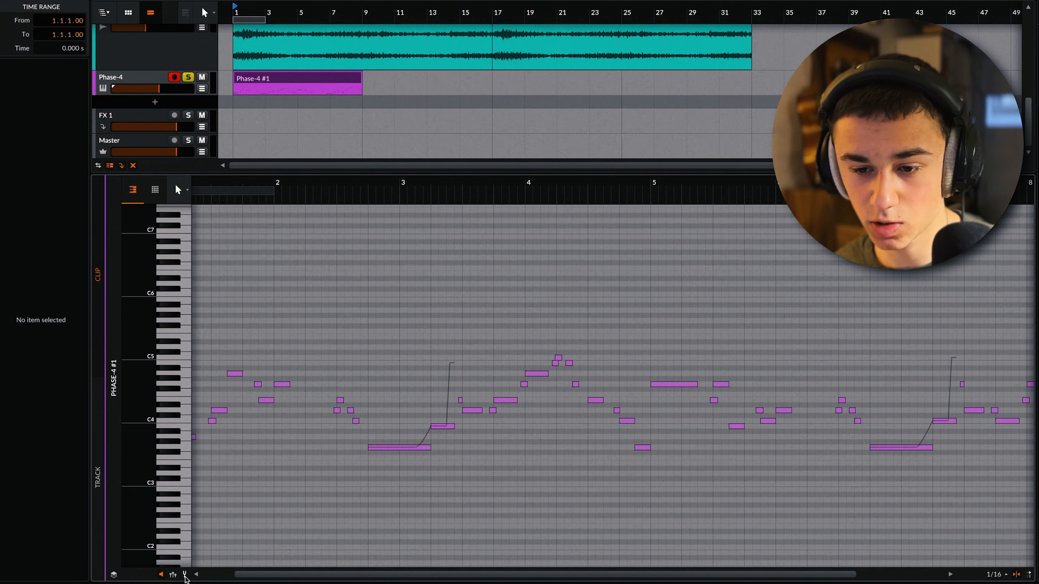
click(184, 575)
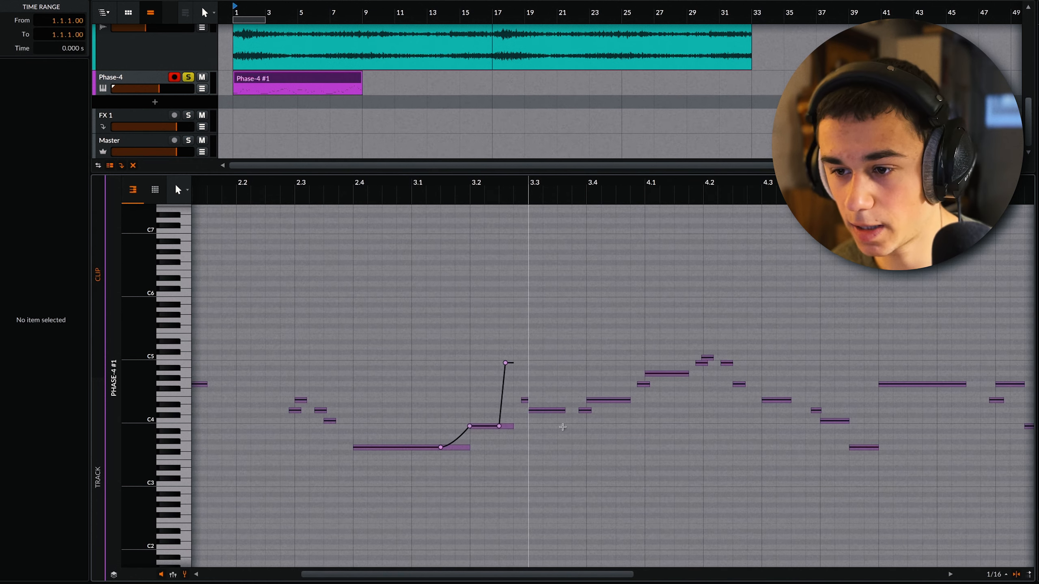
drag(565, 411, 565, 357)
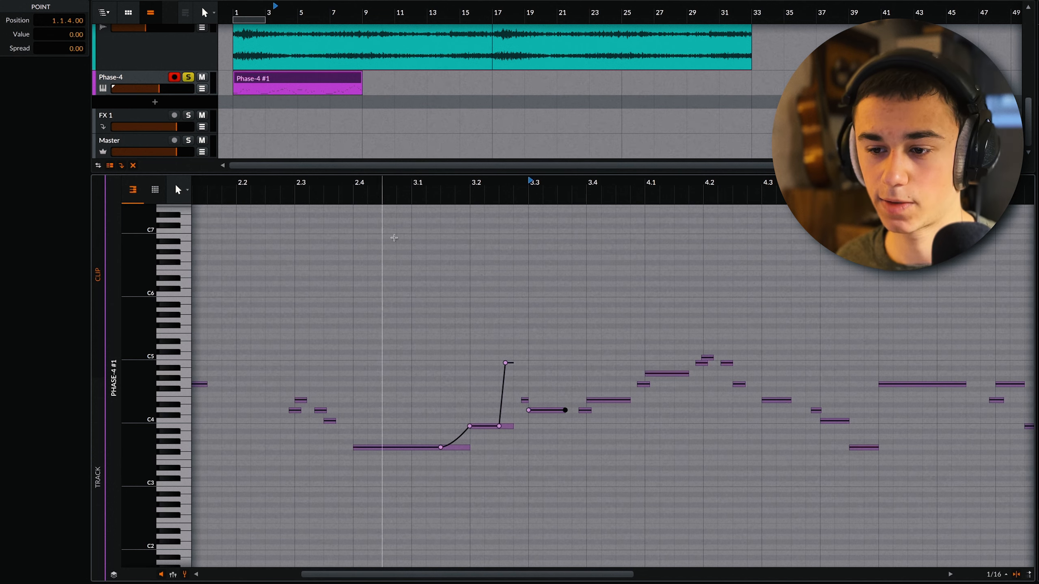
click(355, 183)
key(space)
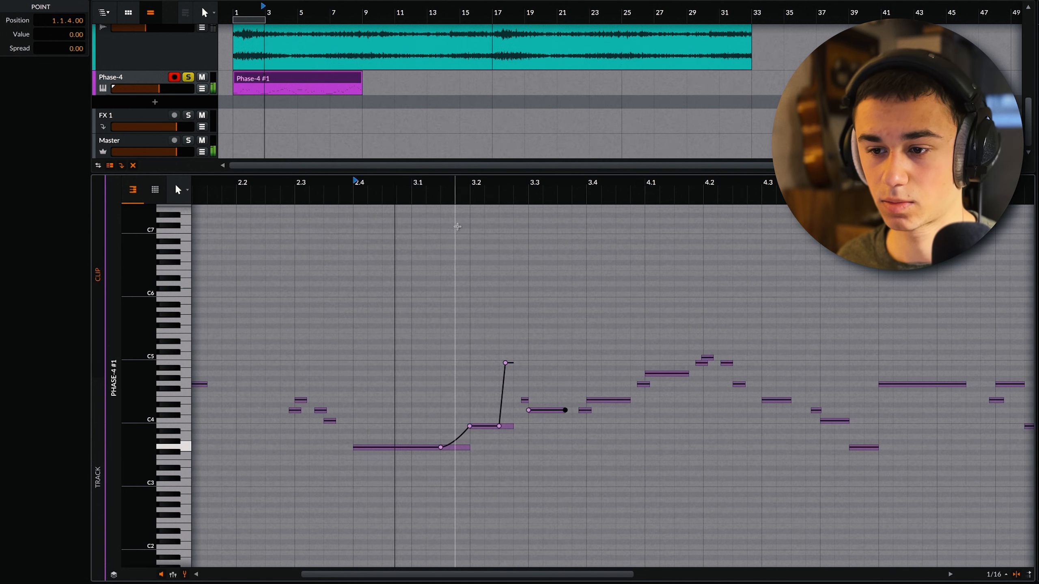
Loop the eight-bar melody clip out to sixteen bars and unsolo its track
click(360, 91)
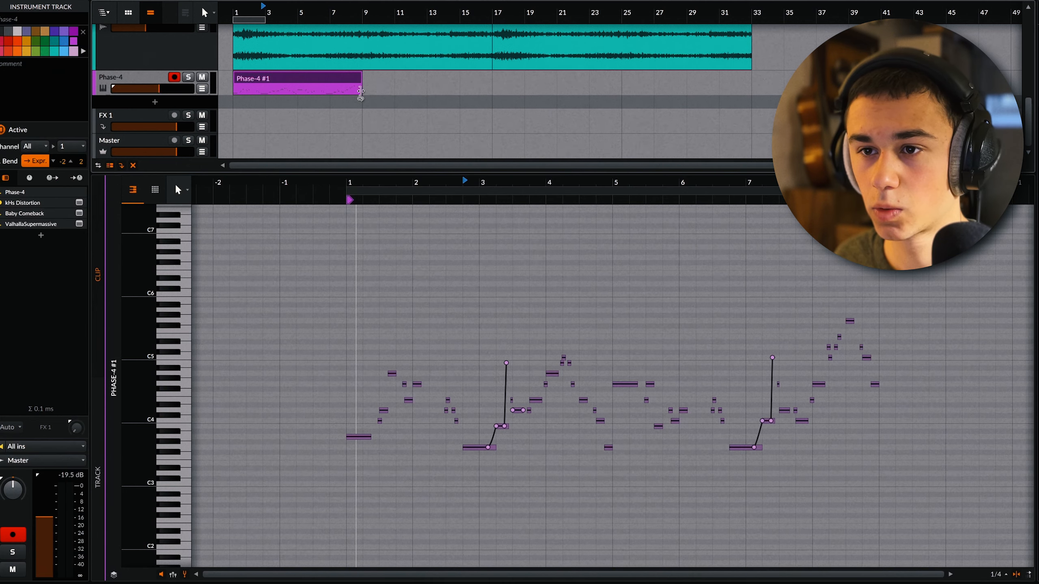
drag(360, 91, 468, 84)
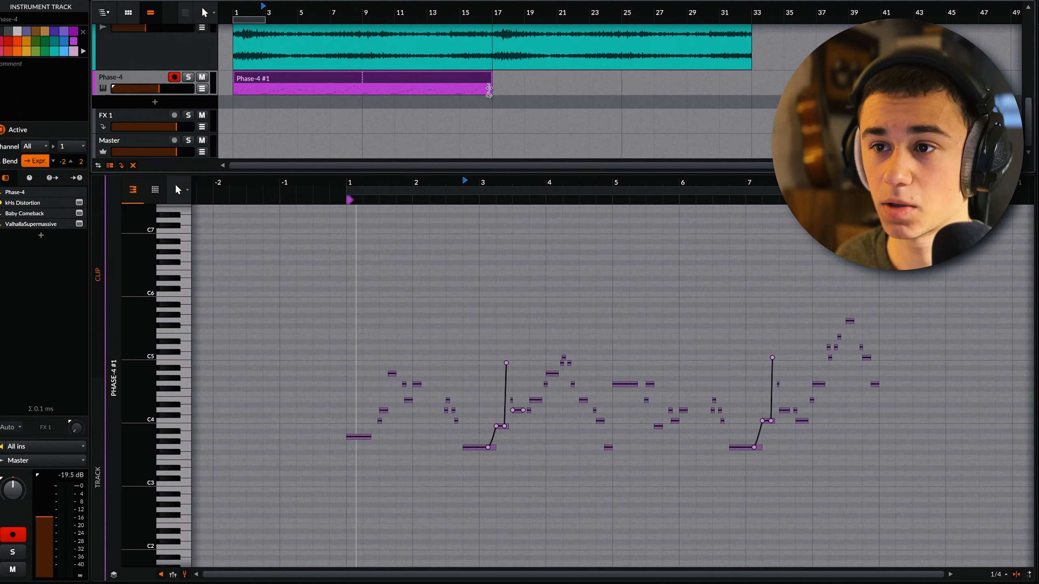
drag(489, 91, 490, 90)
Play the arrangement from bar 1 and raise the Phase-4 melody track's volume to sit in the mix
key(space)
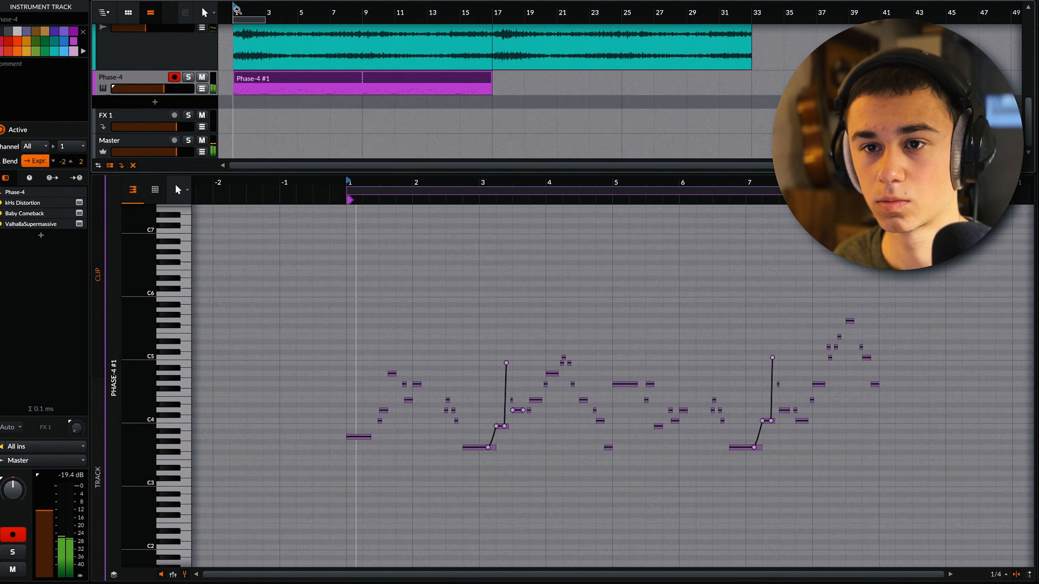
drag(158, 89, 166, 89)
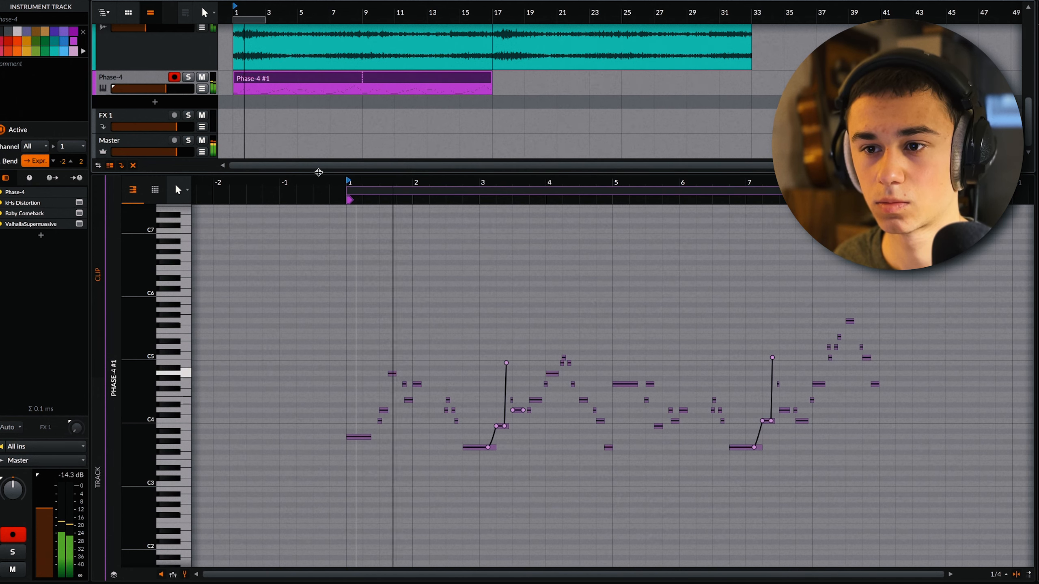
drag(322, 173, 319, 344)
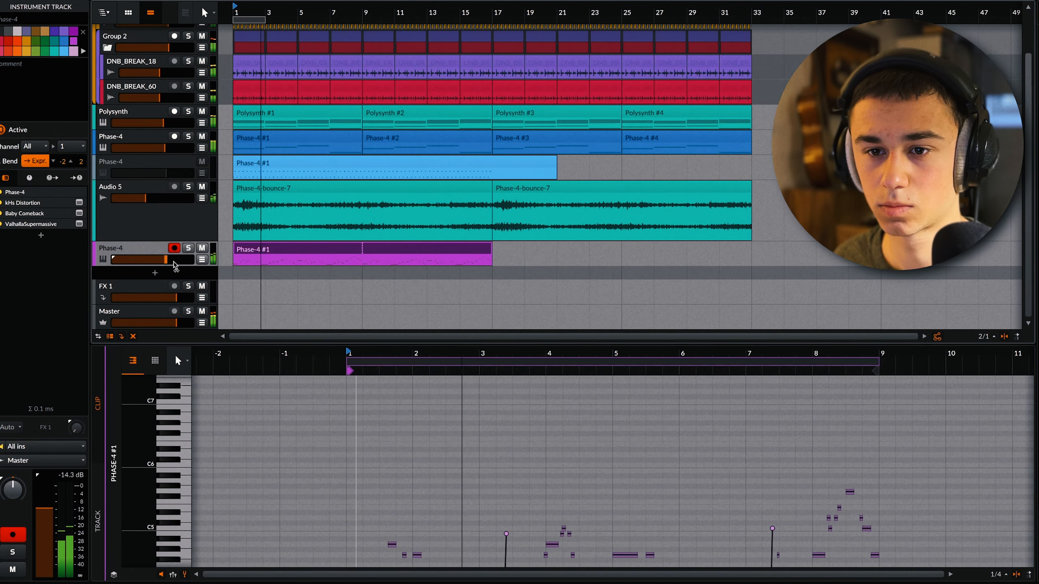
drag(175, 265, 185, 264)
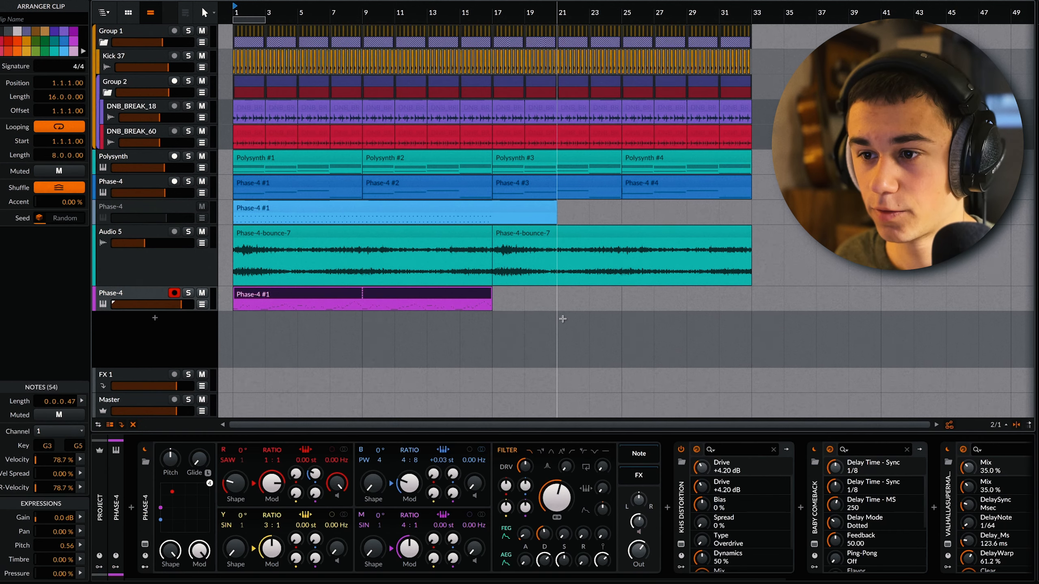
Add a new instrument track below the melody and load Phase-4 on it
key(d)
double_click(153, 319)
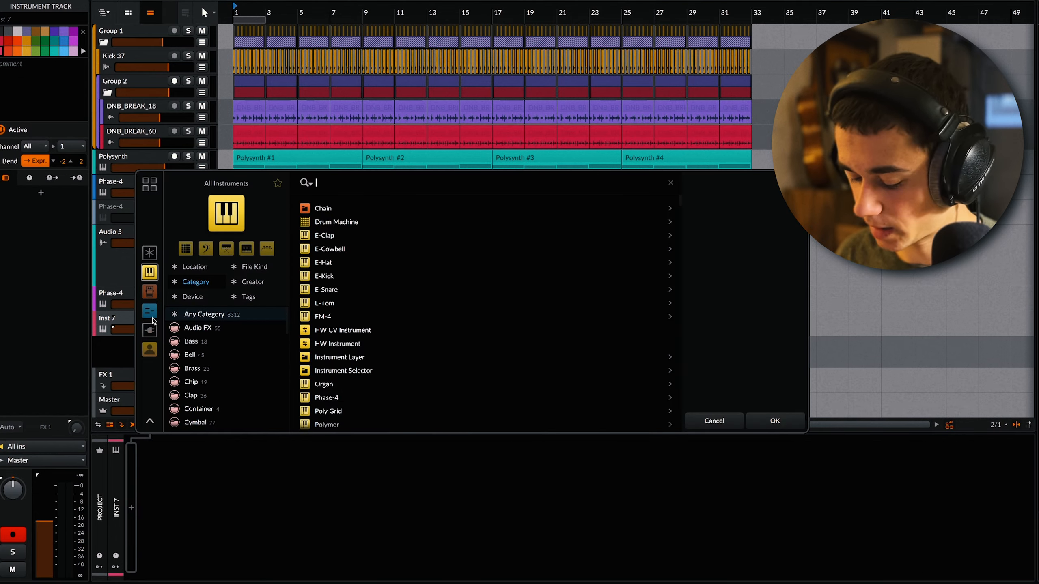
text(phase)
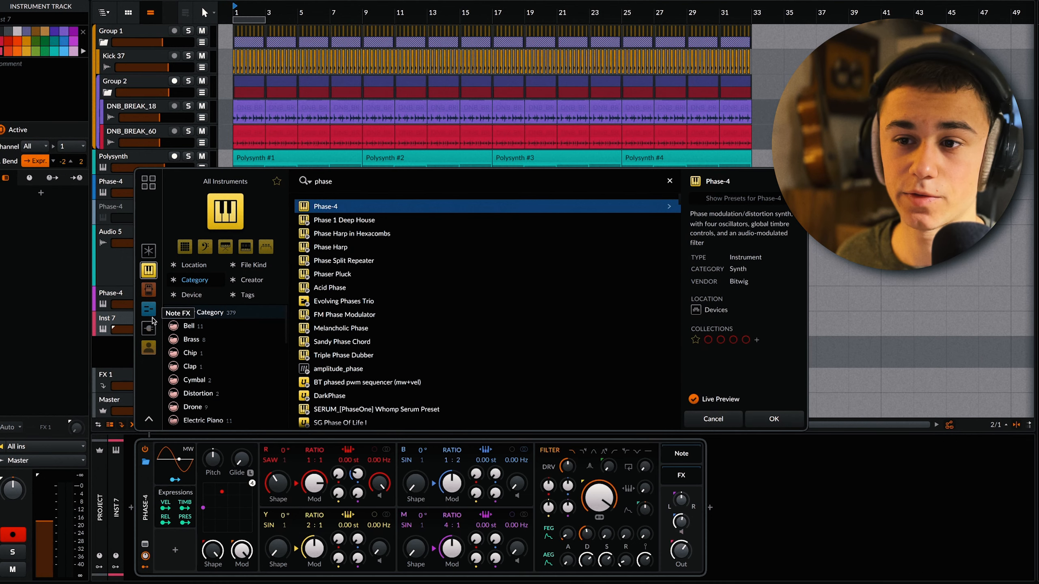
key(Return)
Copy the Polysynth #3 clip onto the new Phase-4 track at bar 17 and solo that track
click(515, 184)
click(515, 159)
drag(516, 160, 514, 333)
drag(177, 337, 176, 348)
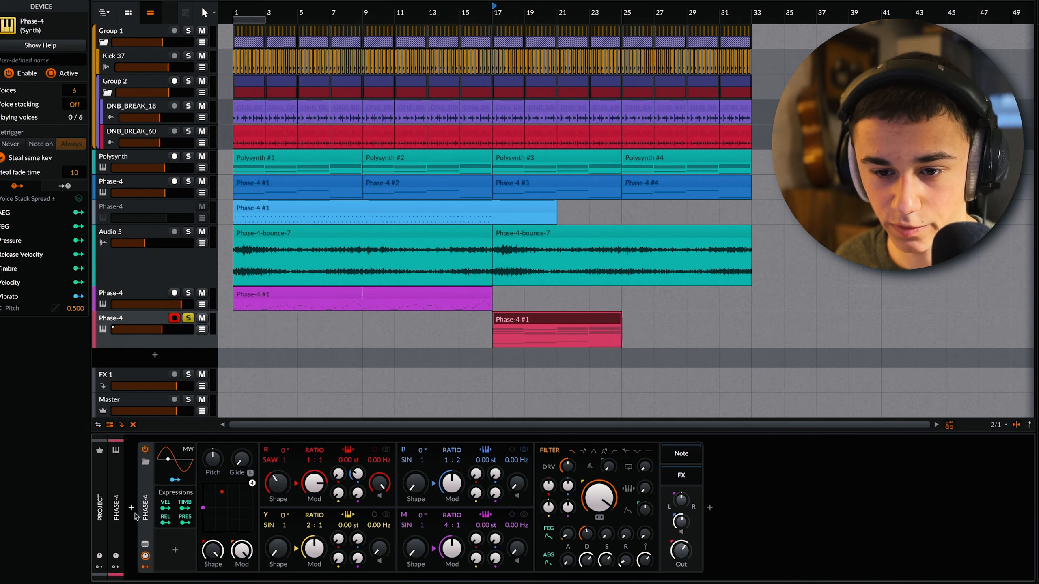
Place a 2-octave Arpeggiator before Phase-4 and reshape the synth's oscillators, with oscillator B at 6:1 and 0.88 Hz
click(135, 514)
text(arp)
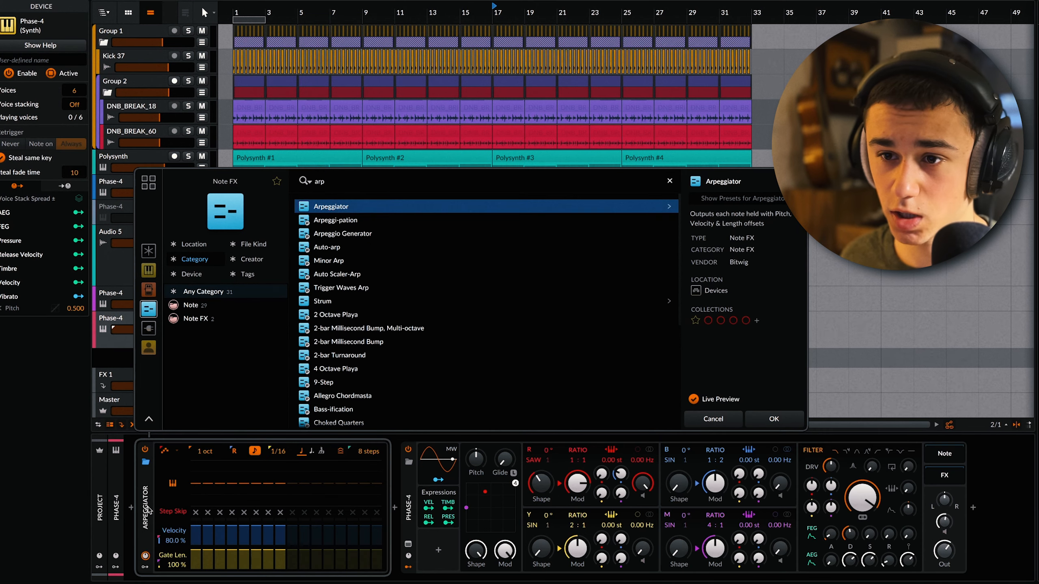
key(Return)
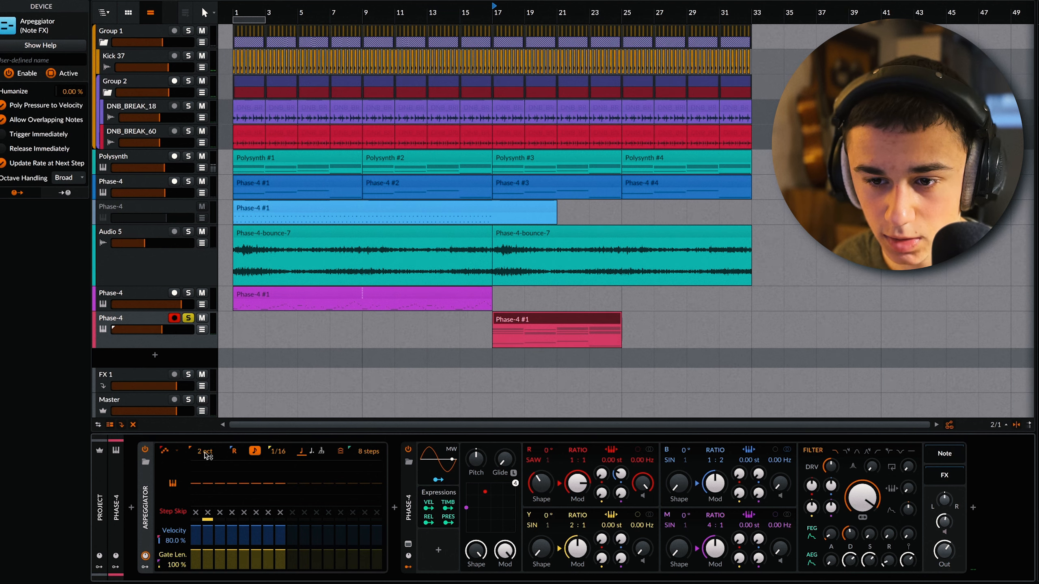
key(space)
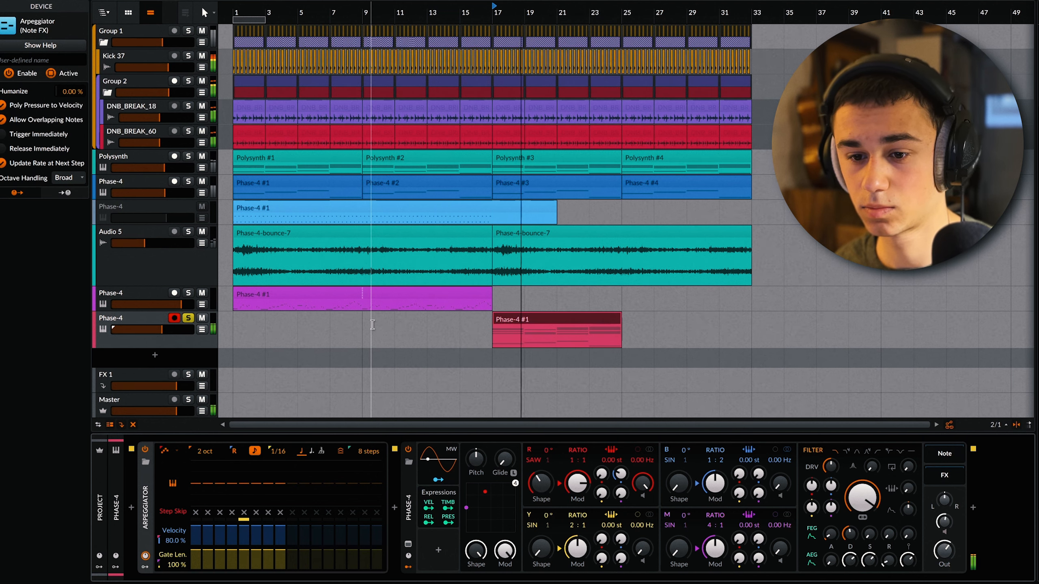
key(space)
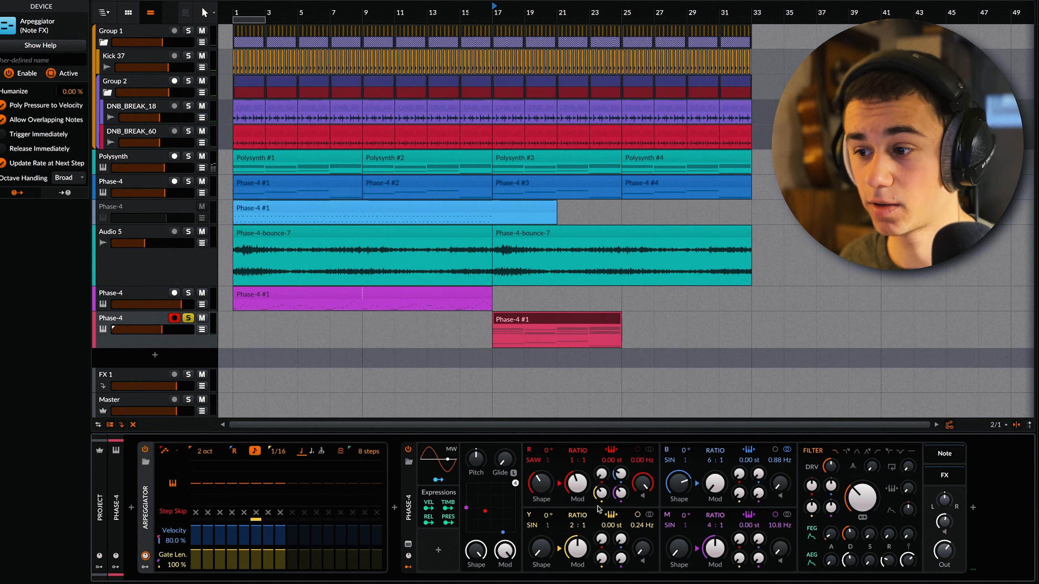
Process the arpeggio with Bit-8 at a 4.94 kHz clock and ValhallaSupermassive's WideVocalSwell preset at 26.7% mix
key(space)
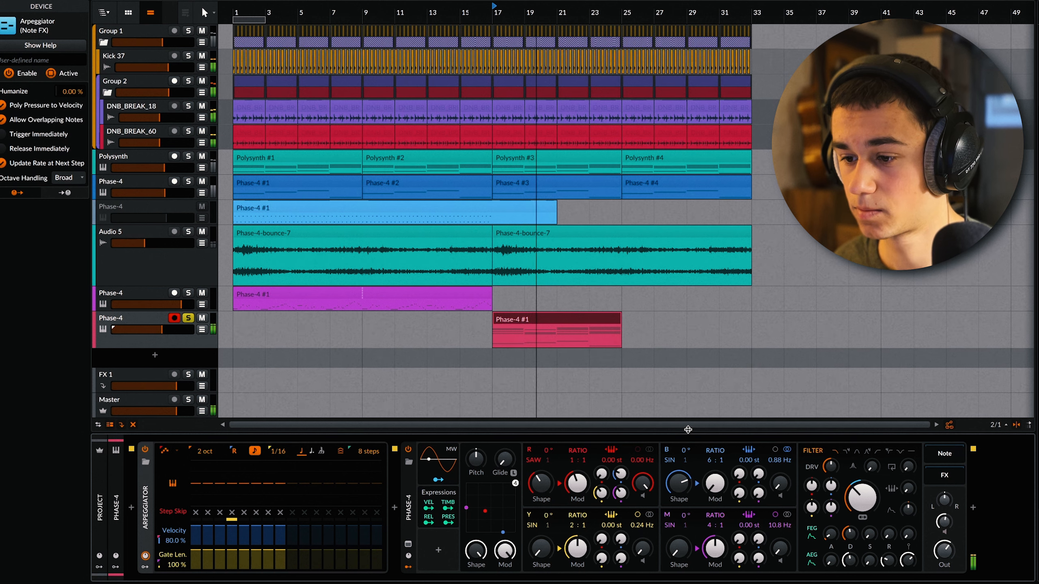
key(space)
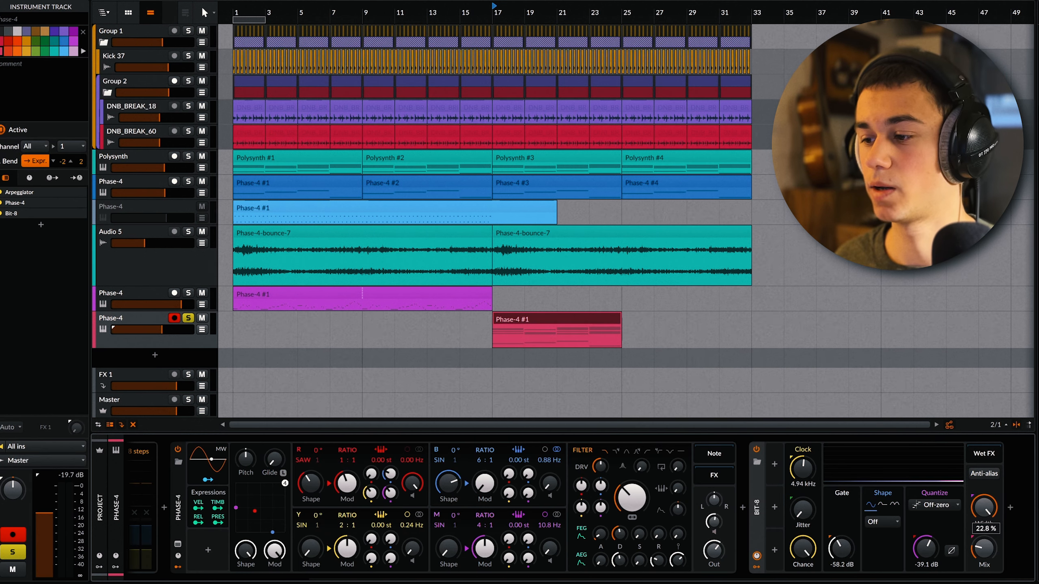
key(space)
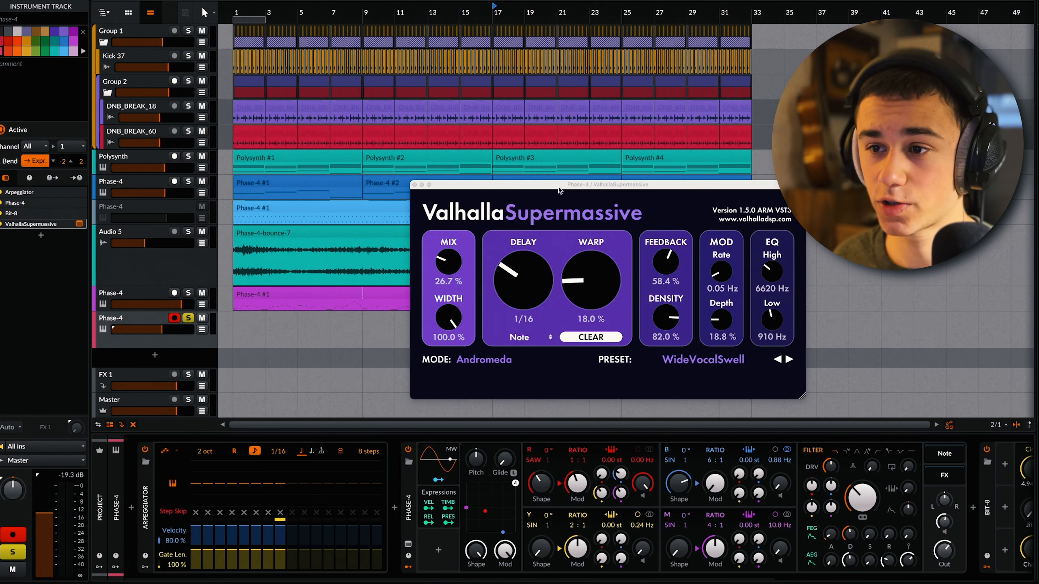
drag(559, 190, 462, 104)
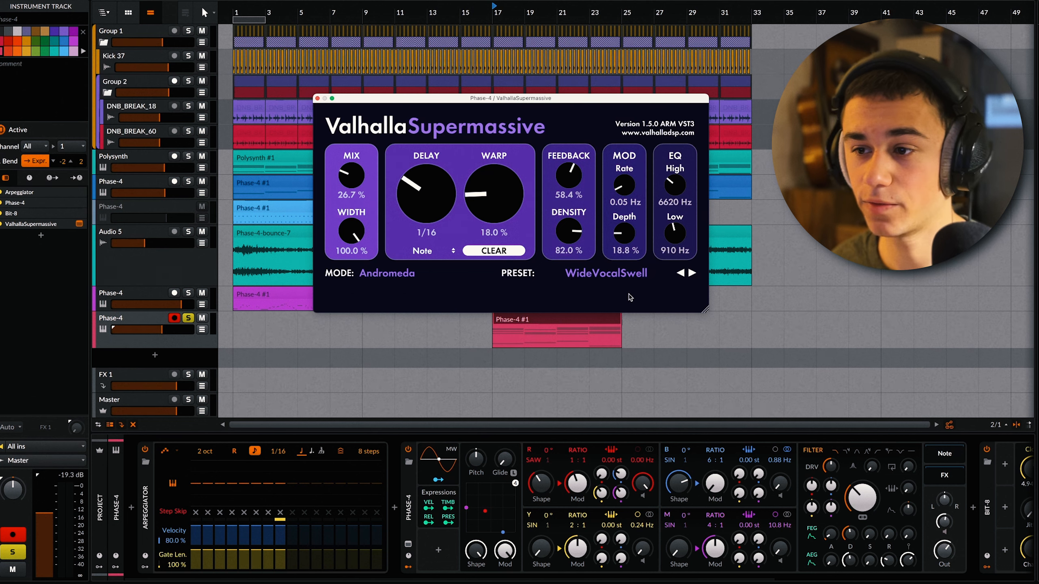
Set ValhallaSupermassive's mix on the arpeggio to 30.3% and adjust the EQ+ low-cut to around 193 Hz
key(space)
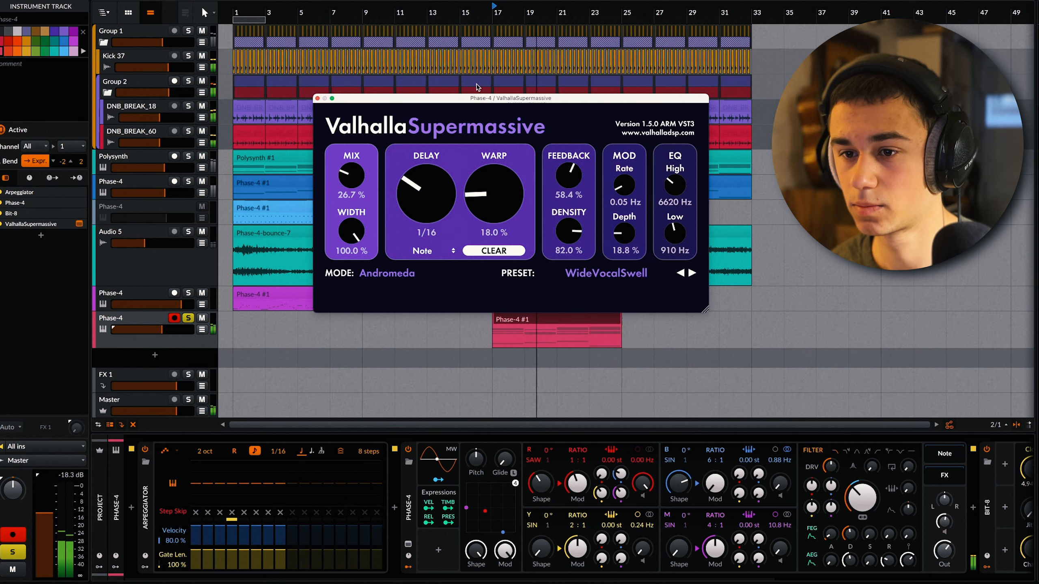
click(360, 174)
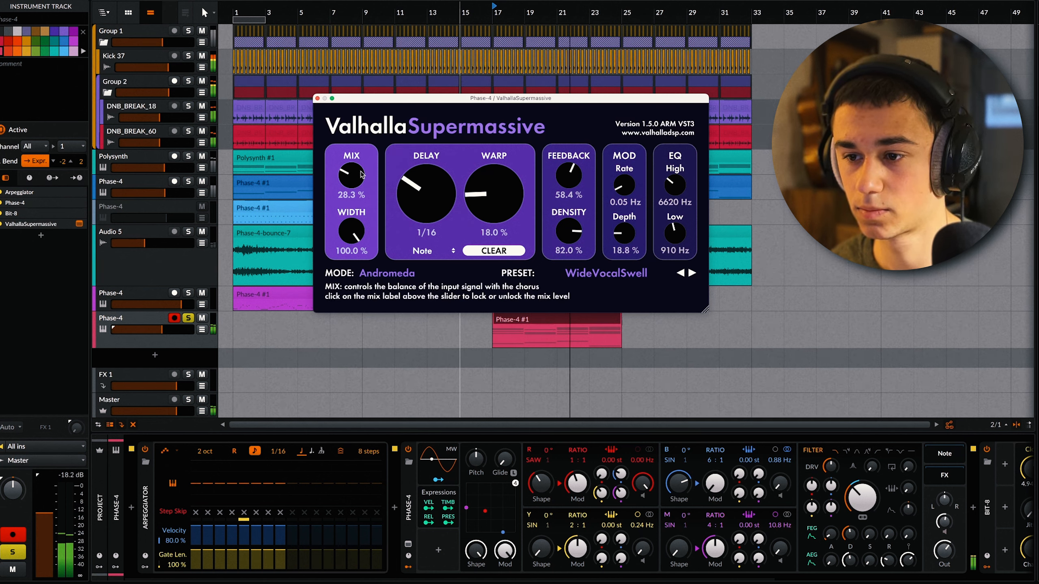
drag(361, 174, 359, 173)
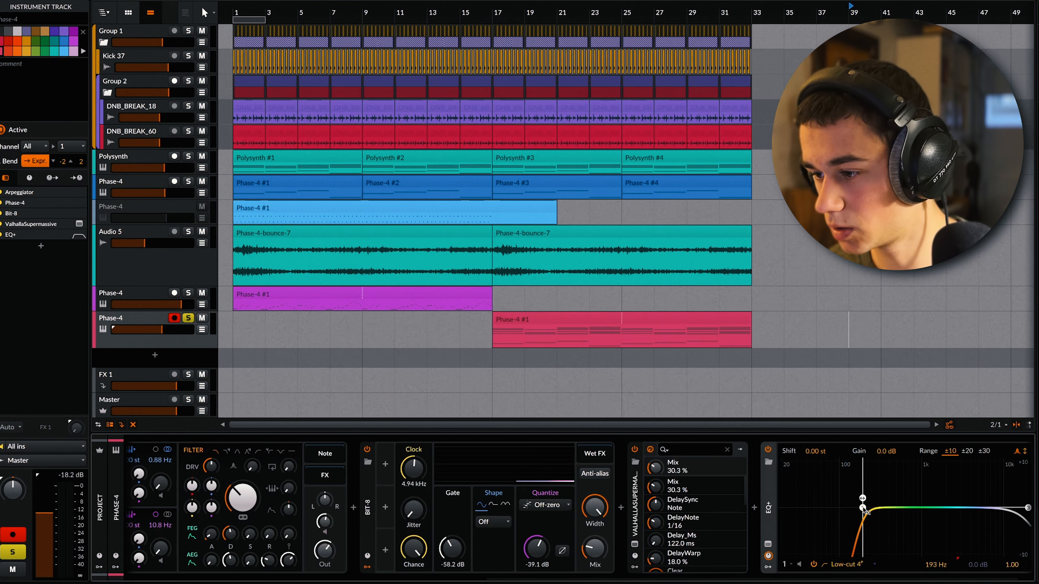
drag(867, 512, 864, 512)
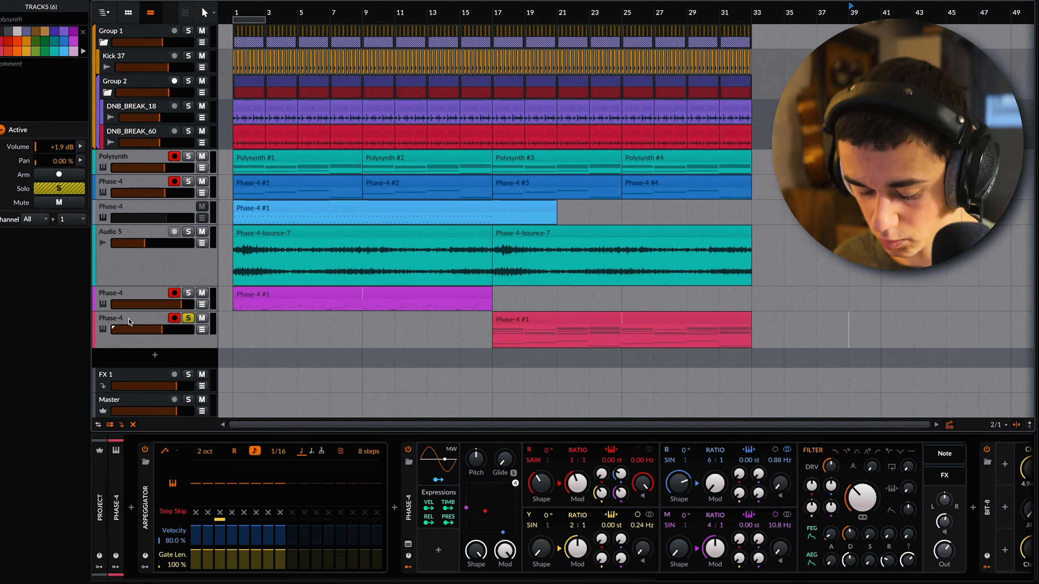
Group the selected synth and texture tracks and insert the Duck sidechain effect on the new group
key(ctrl+g)
click(131, 507)
text(duck)
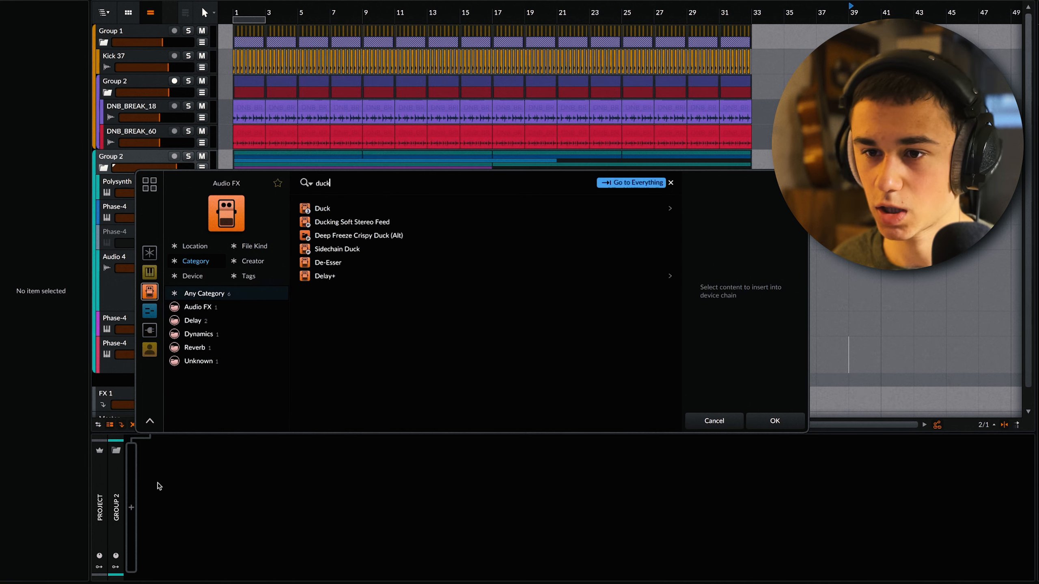
key(Return)
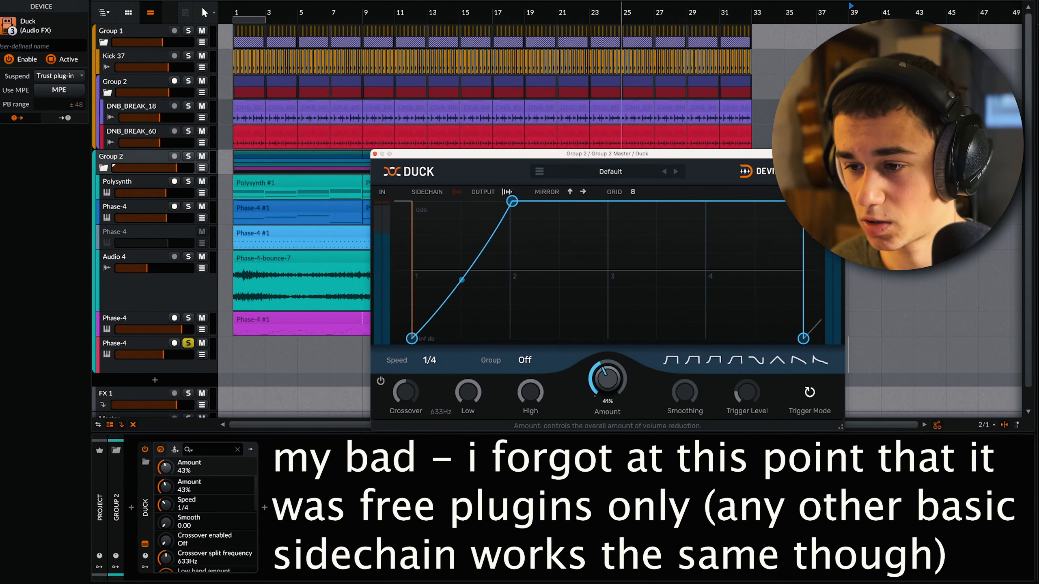
Play the track and set Duck's amount on the melodic group to 22%, then close its window
drag(608, 380, 608, 385)
key(space)
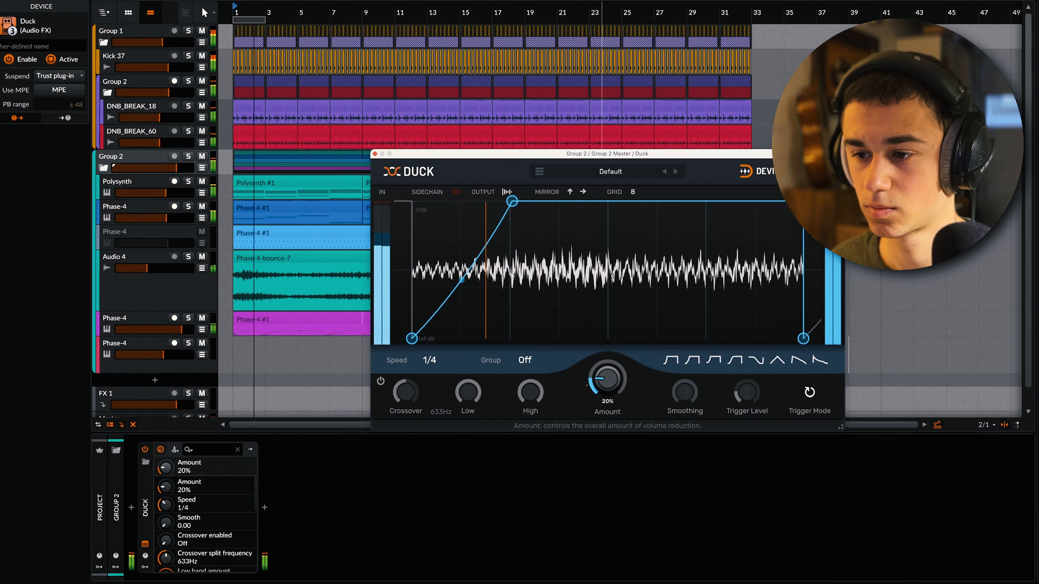
drag(609, 379, 610, 376)
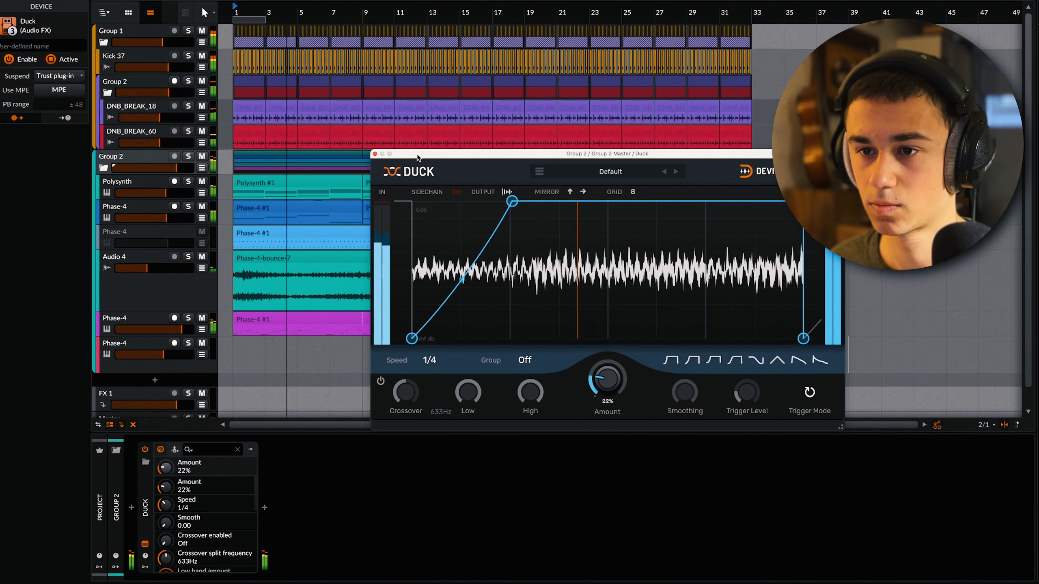
click(374, 155)
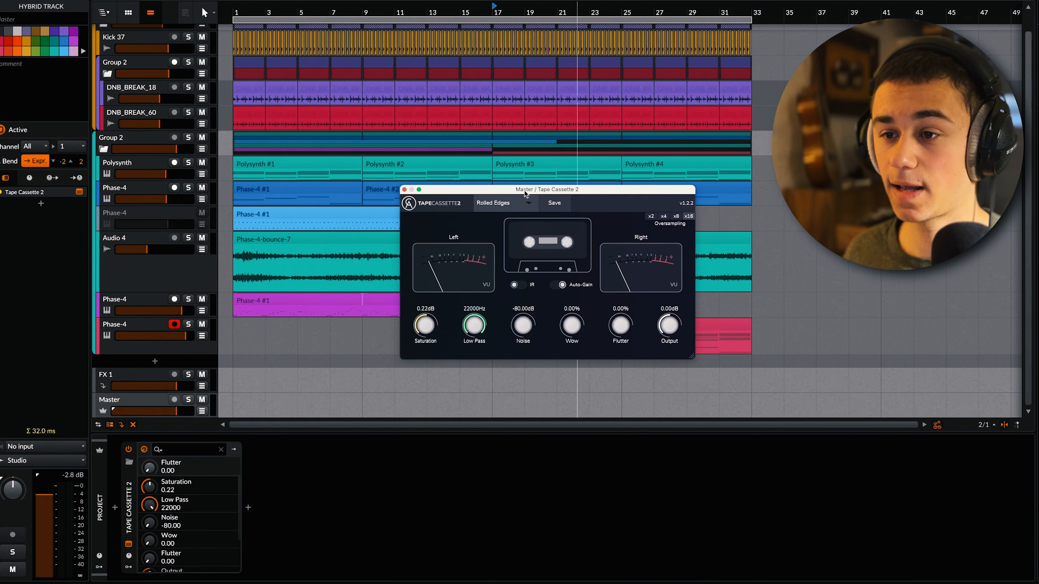
Set Tape Cassette 2's saturation on the master to 0.24 dB, leaving wow and flutter at 0%
drag(526, 194, 522, 195)
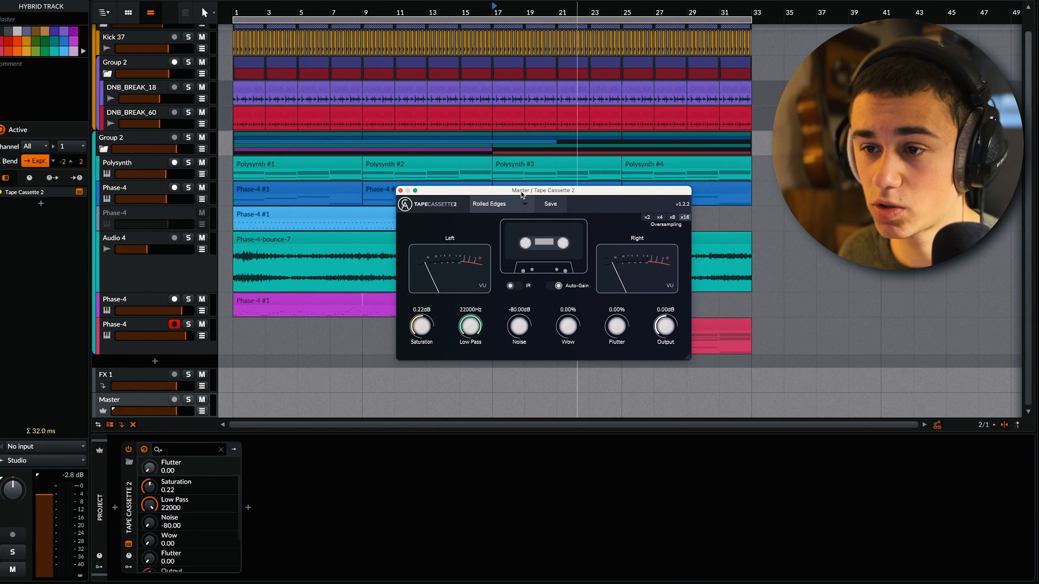
click(577, 331)
click(619, 329)
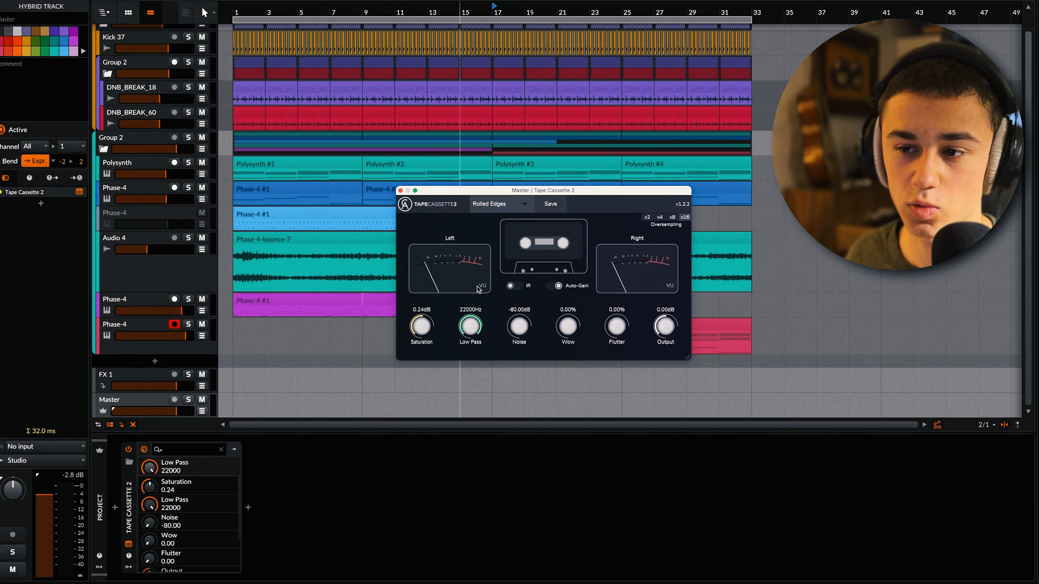
Play from bar 17 and set the high-frequency gain of the master's SSQ equalizer to -0.6 dB
double_click(494, 10)
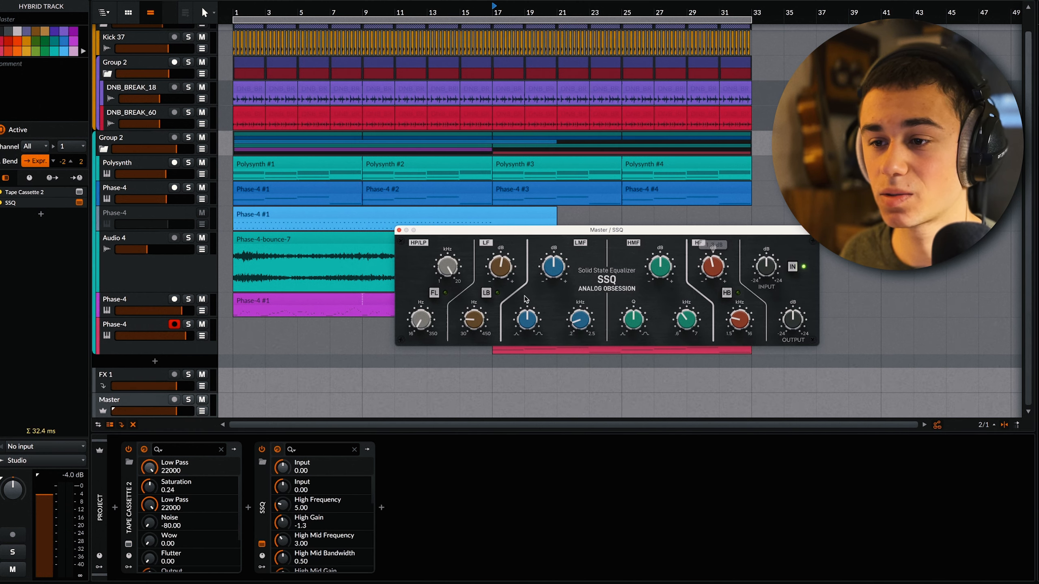
key(space)
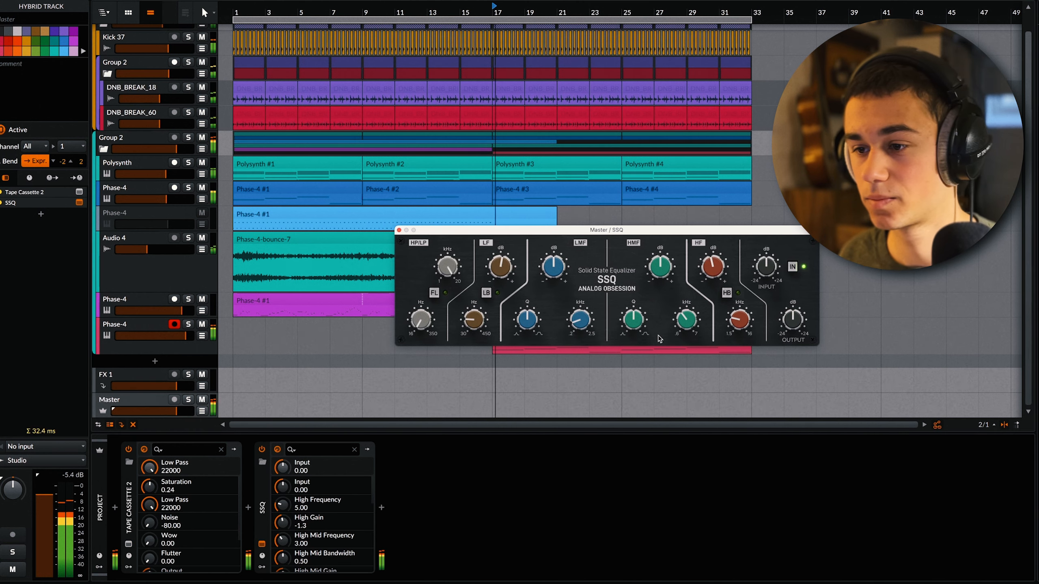
drag(709, 291, 716, 277)
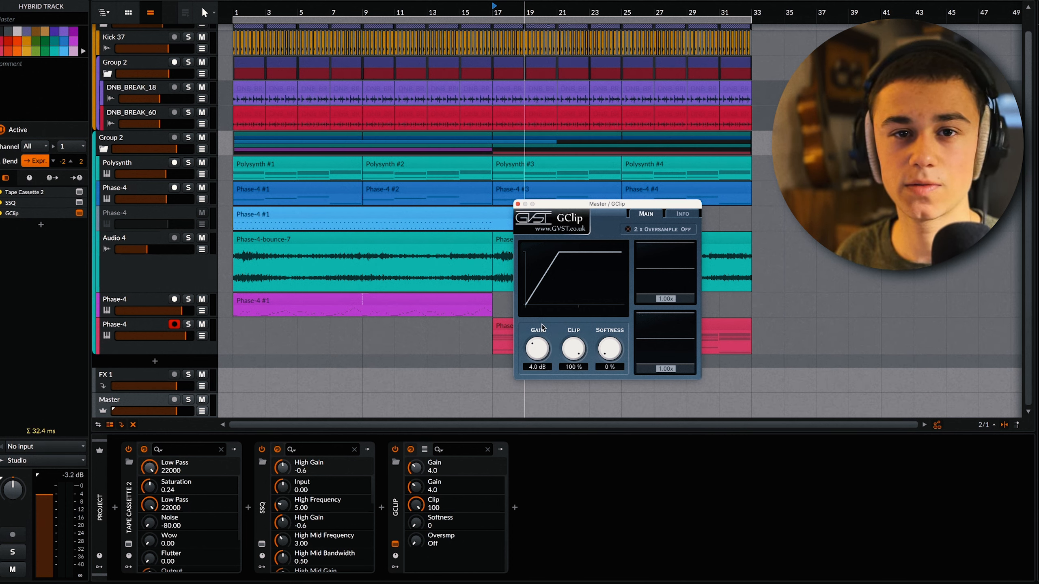
Set GClip's gain on the master to 4.6 dB during playback and close the Vinyl plug-in window
key(space)
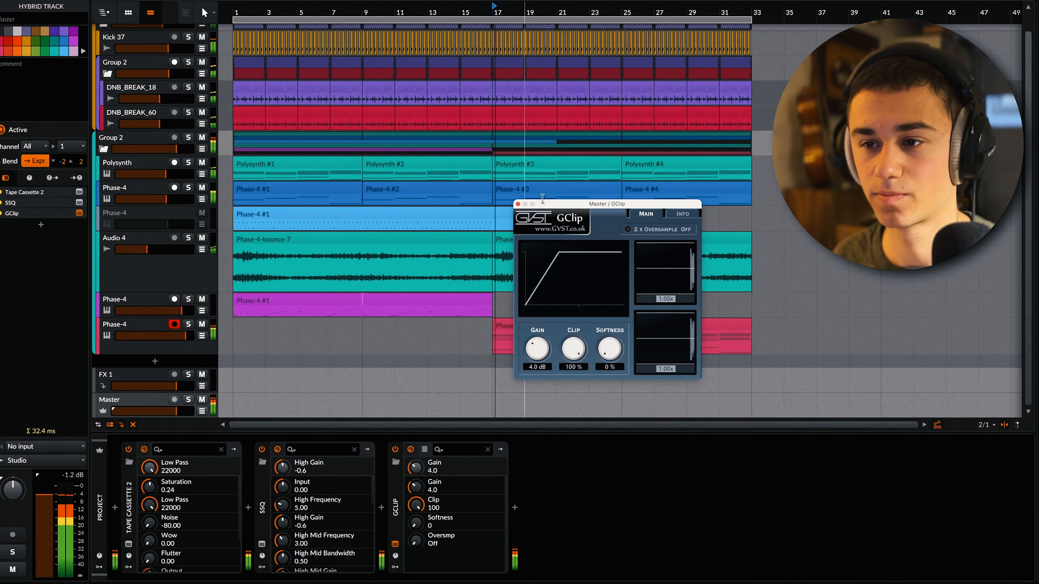
drag(548, 354, 546, 352)
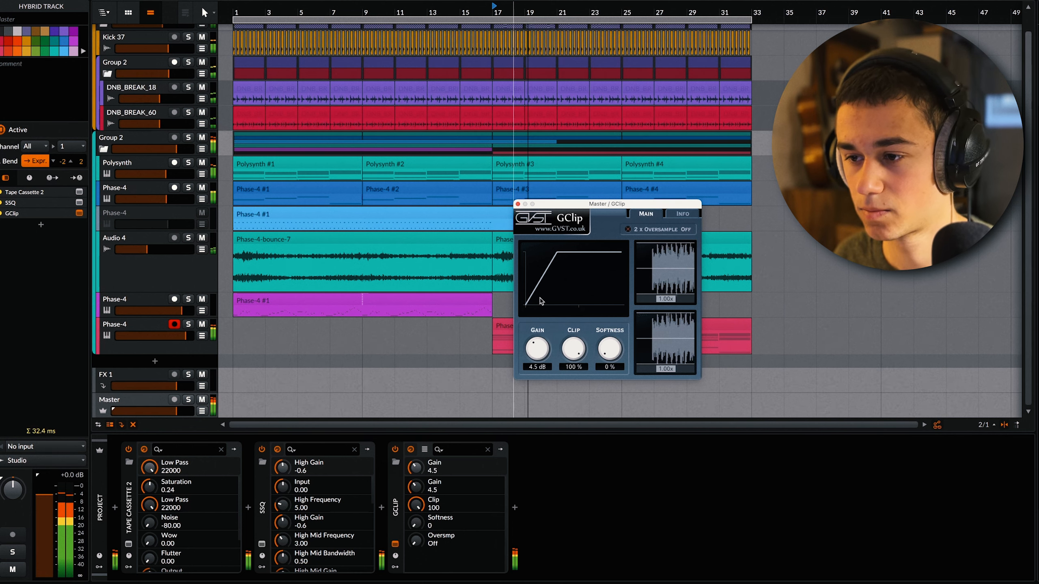
drag(537, 354, 537, 353)
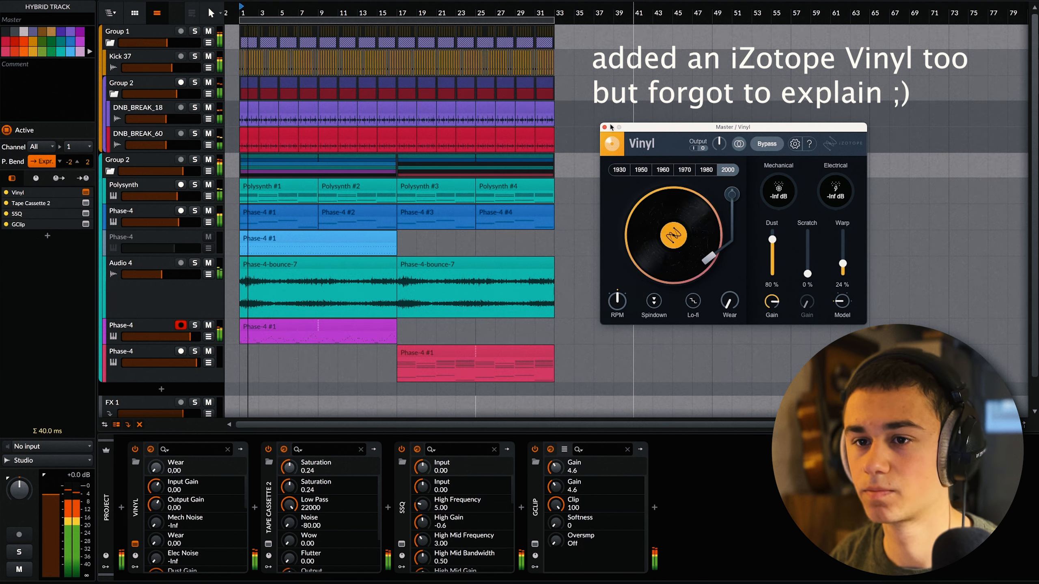
click(605, 127)
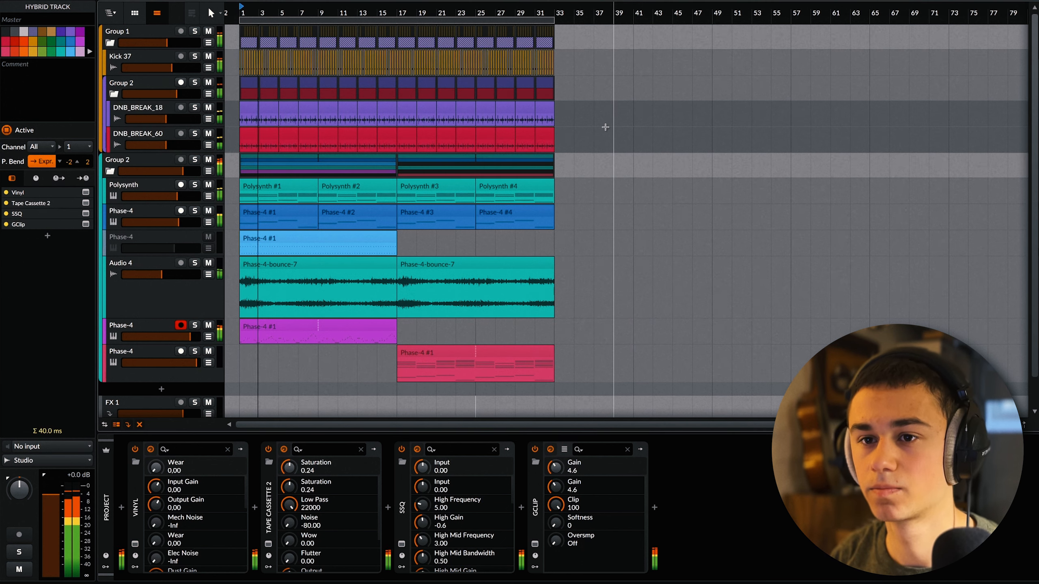